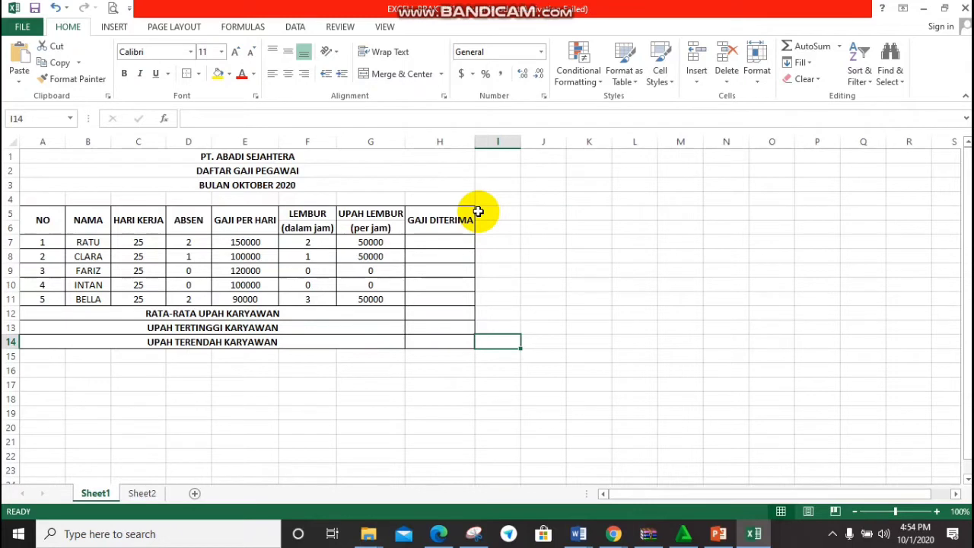
Step: Add two blank worksheets after the payroll table's sheet and return to Sheet1
left_click(141, 493)
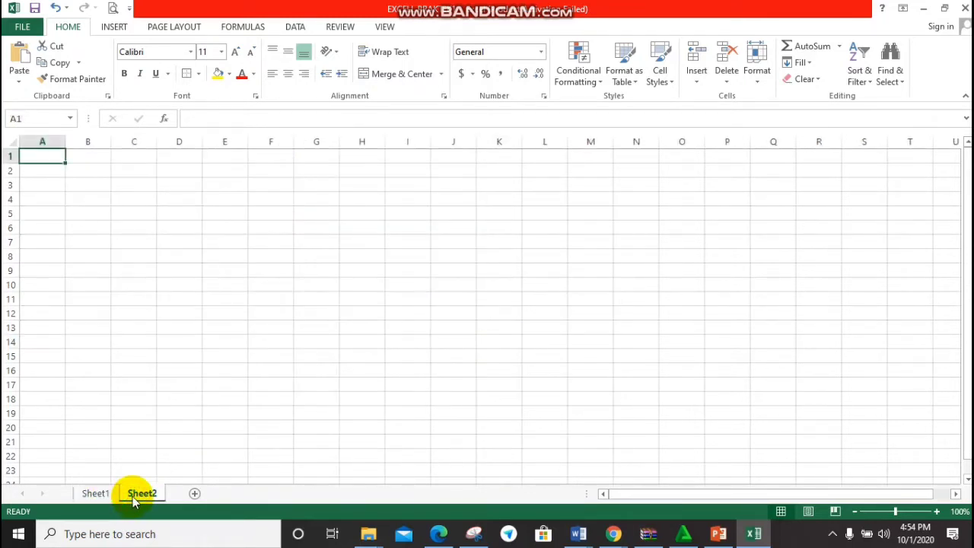
left_click(112, 495)
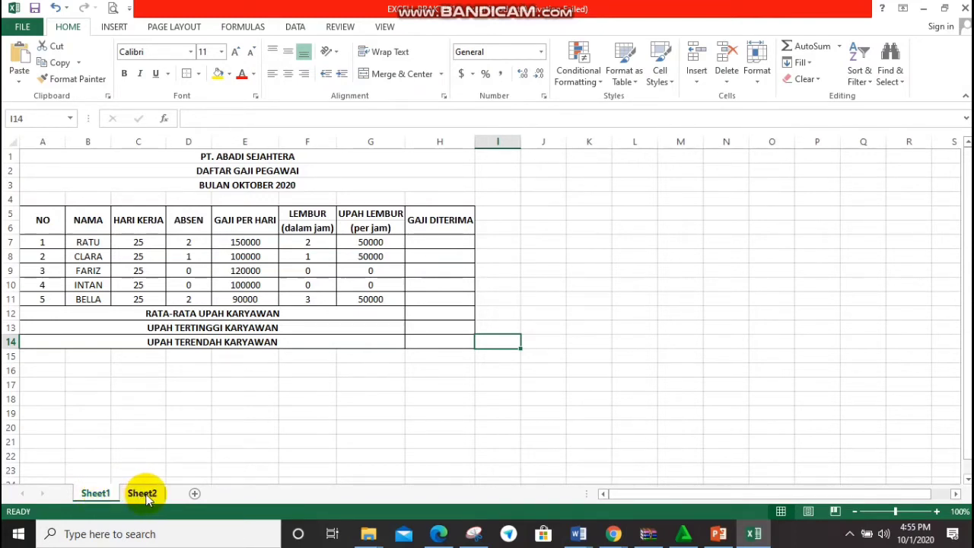
left_click(195, 494)
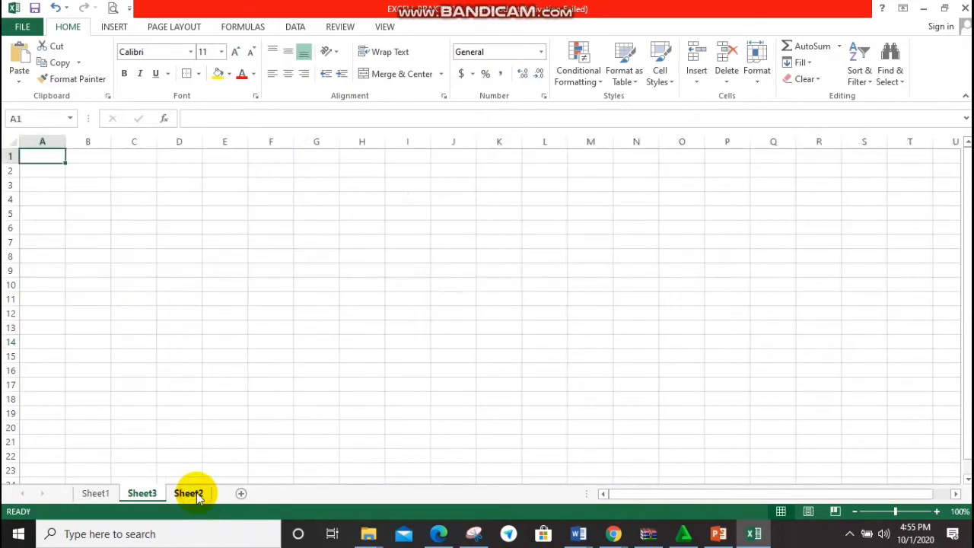
left_click(240, 494)
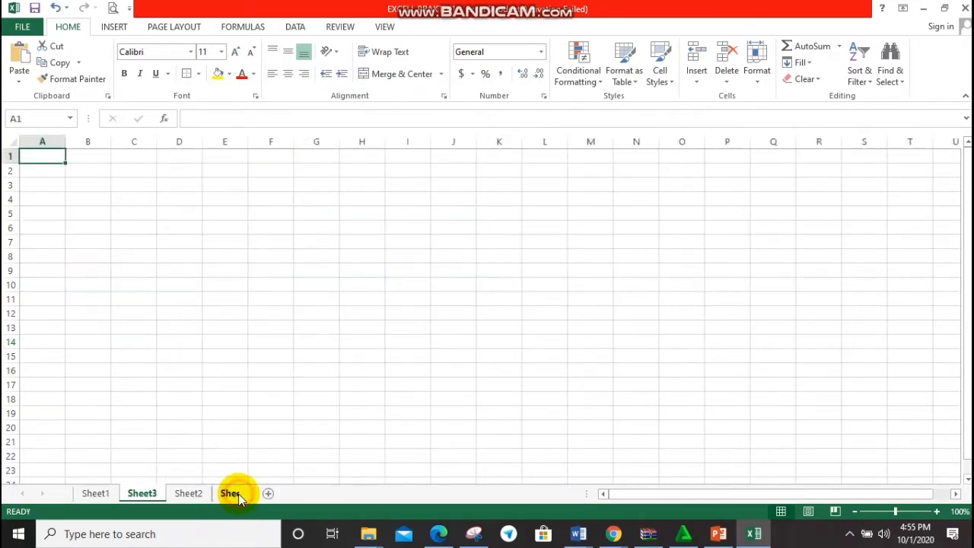
left_click(95, 493)
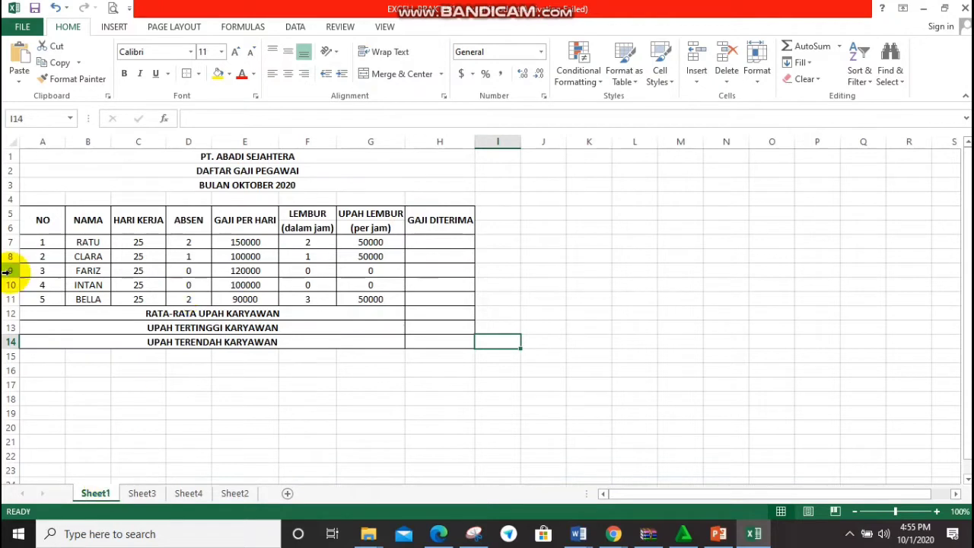
Step: Examine the sheet's column and row layout by selecting columns A through D and rows 1 through 3 individually
left_click(41, 141)
left_click(87, 141)
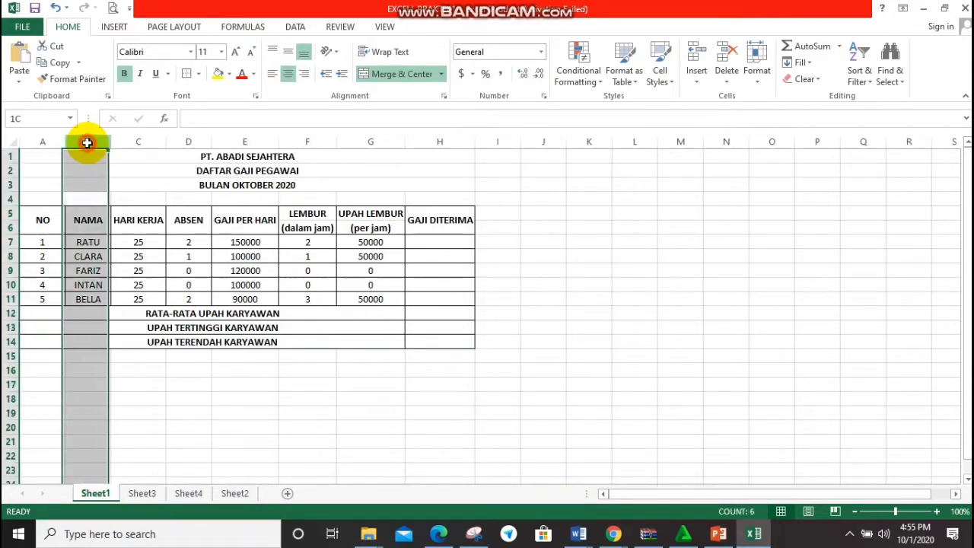
left_click(47, 142)
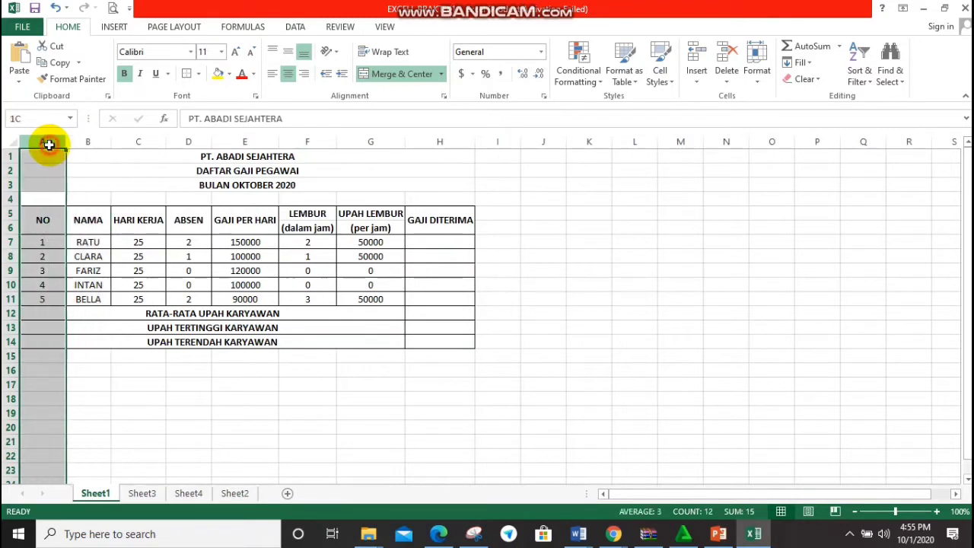
left_click(91, 141)
left_click(137, 140)
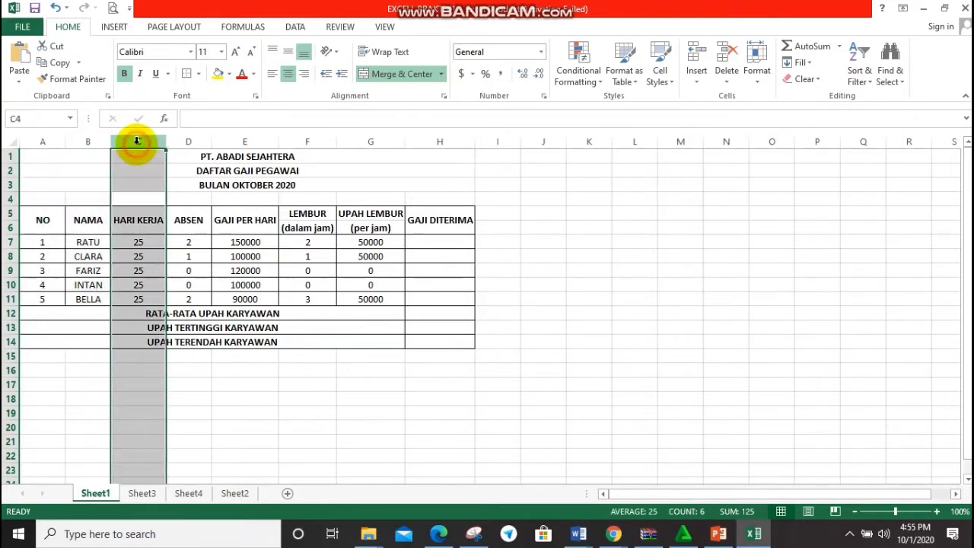
left_click(187, 142)
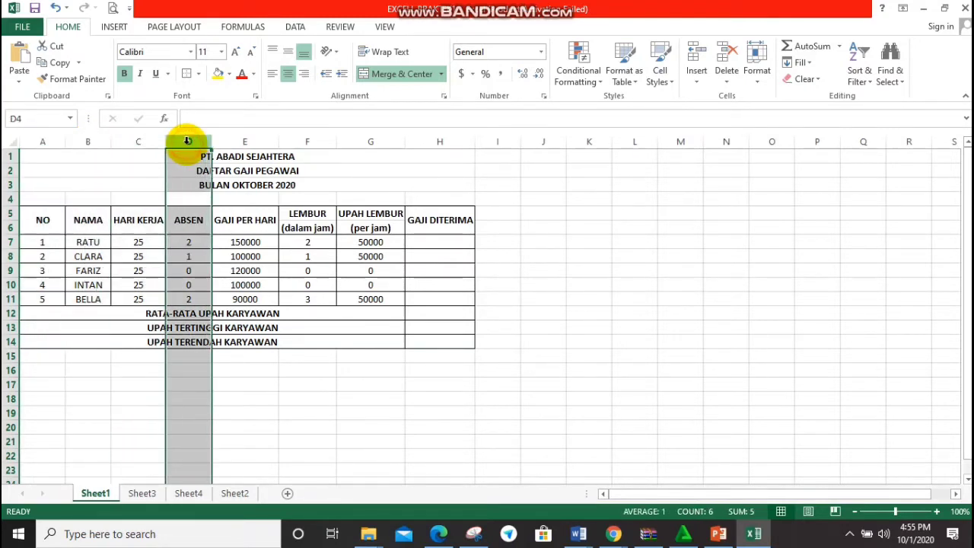
left_click(10, 155)
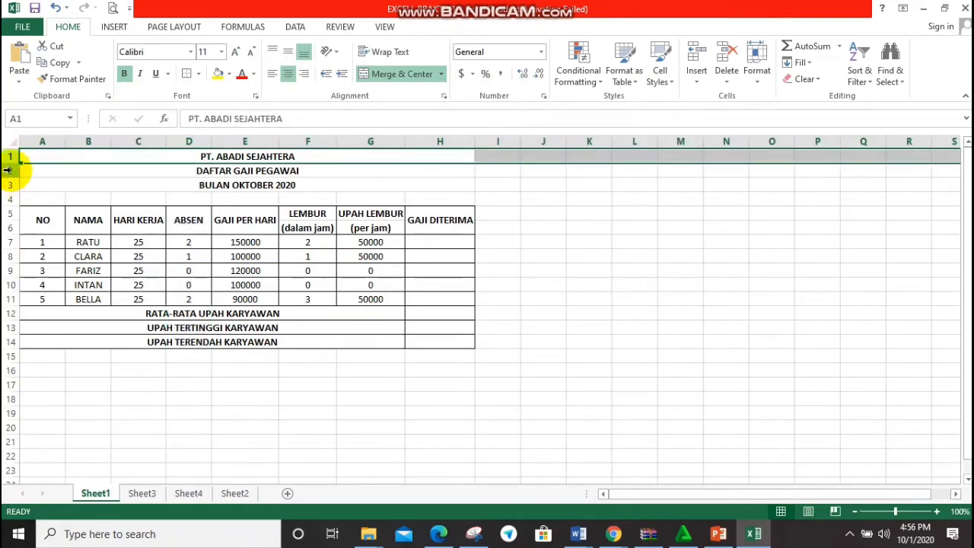
left_click(10, 171)
left_click(11, 184)
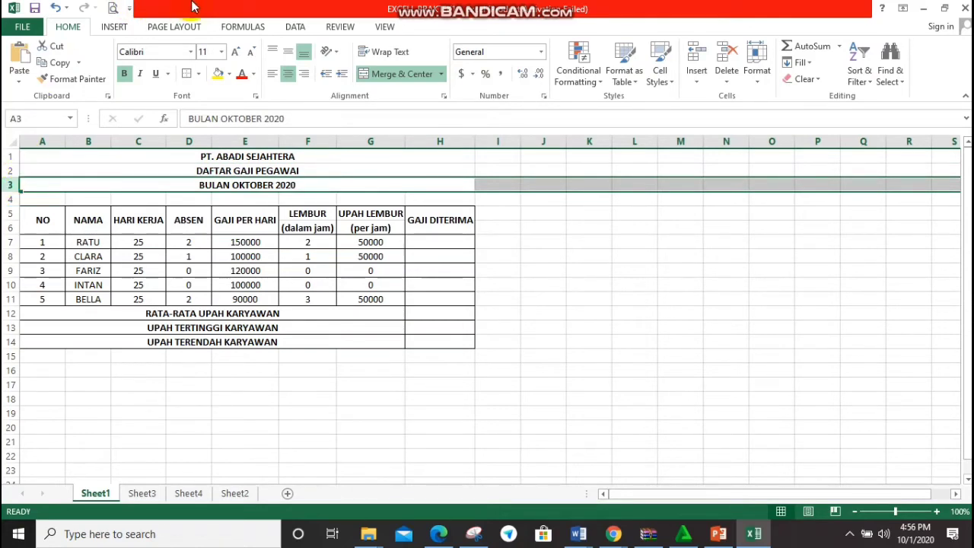
Step: Review the command groups from Insert through View and the new-workbook templates, and return to the payroll sheet
left_click(107, 34)
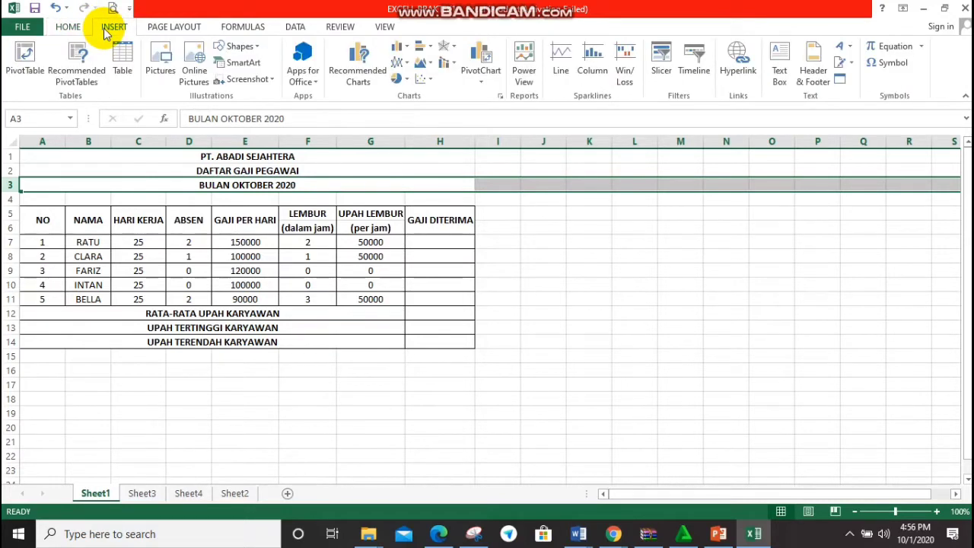
left_click(157, 31)
left_click(256, 29)
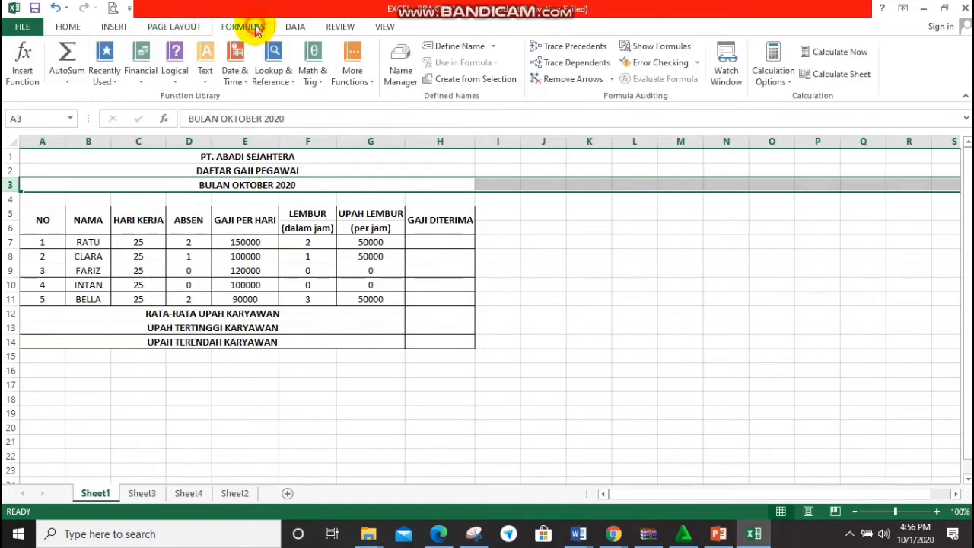
left_click(299, 27)
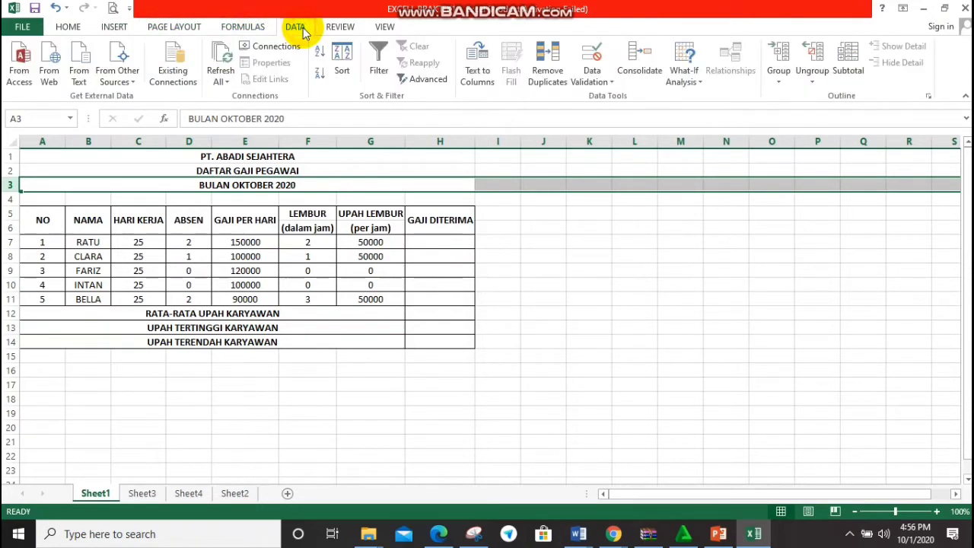
left_click(353, 29)
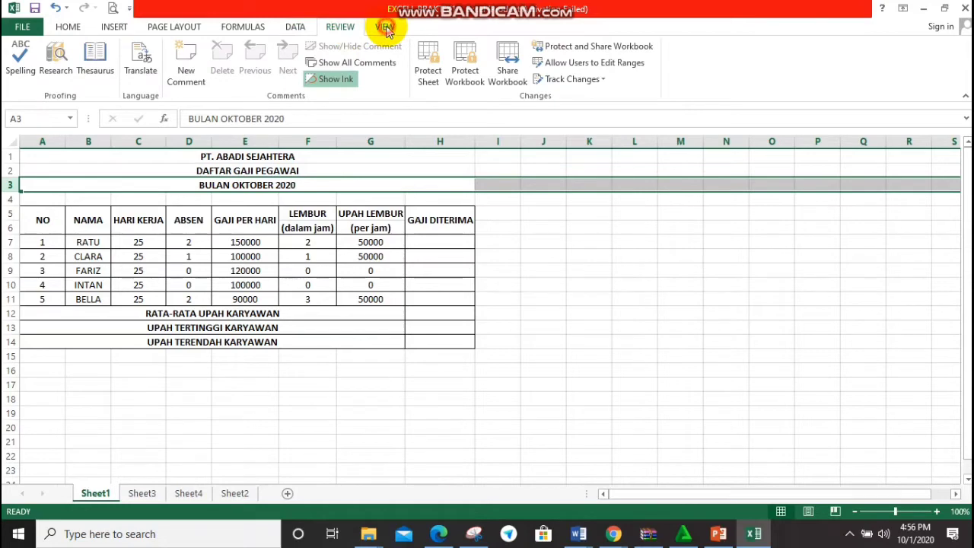
left_click(386, 28)
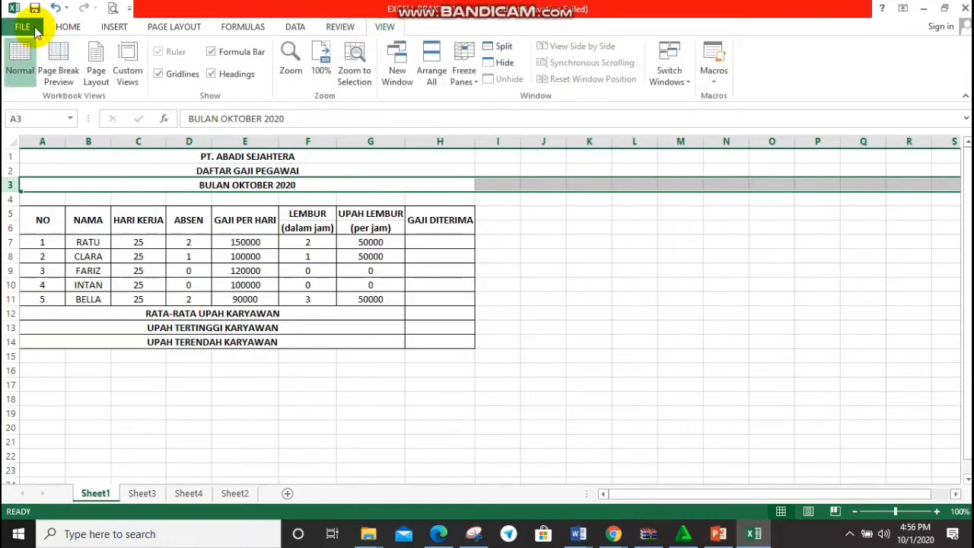
left_click(35, 27)
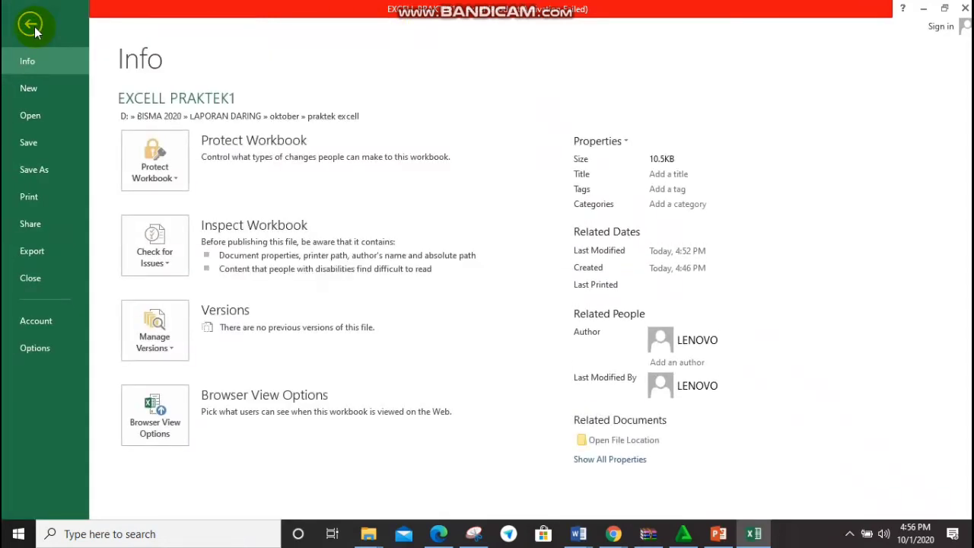
left_click(35, 89)
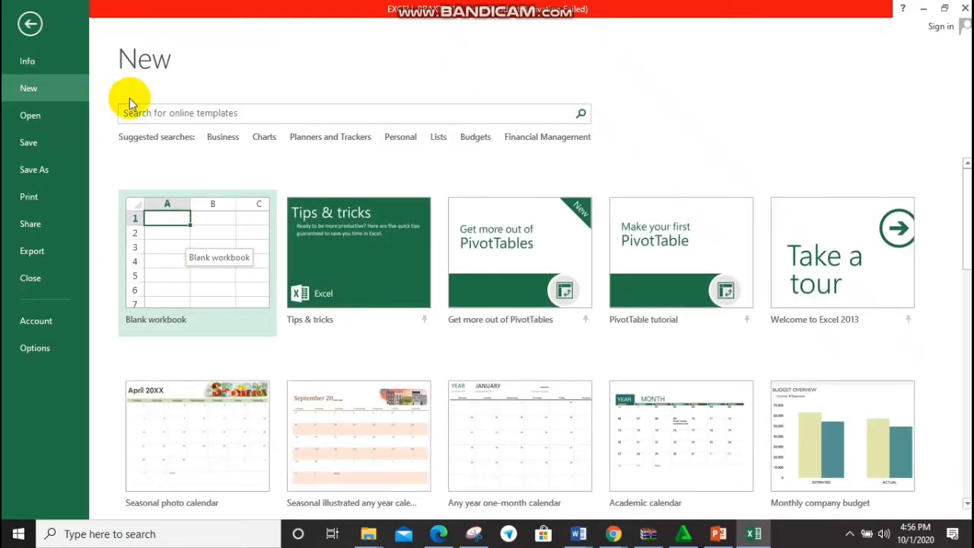
left_click(31, 23)
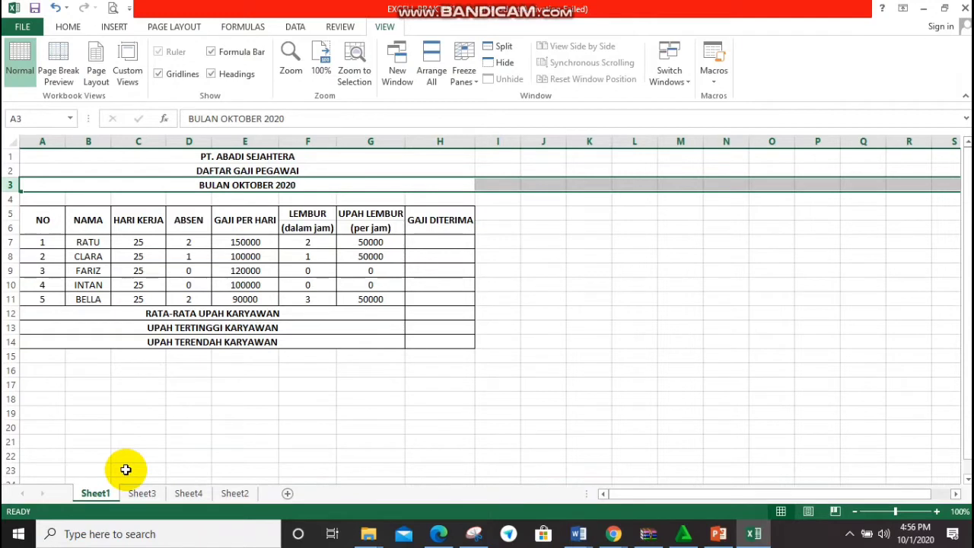
left_click(221, 443)
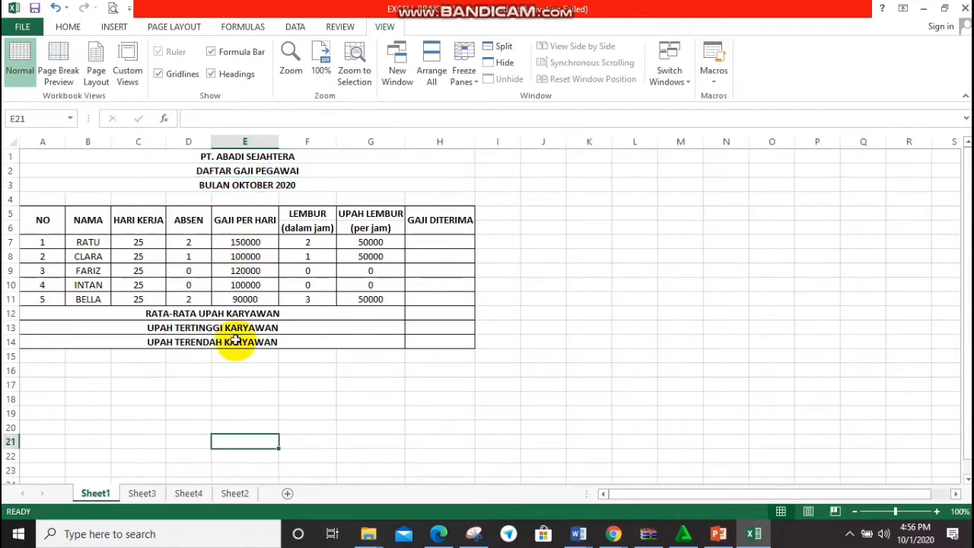
left_click(61, 28)
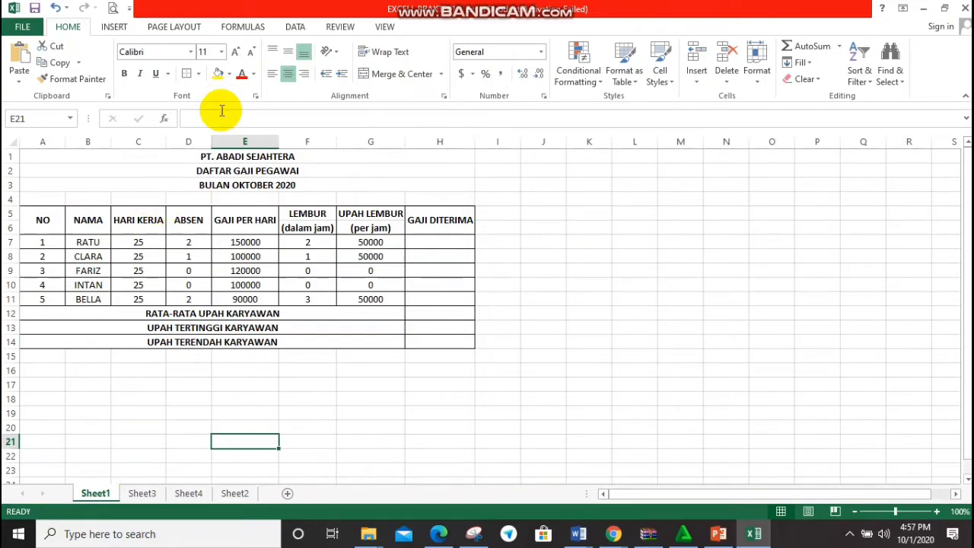
left_click(163, 155)
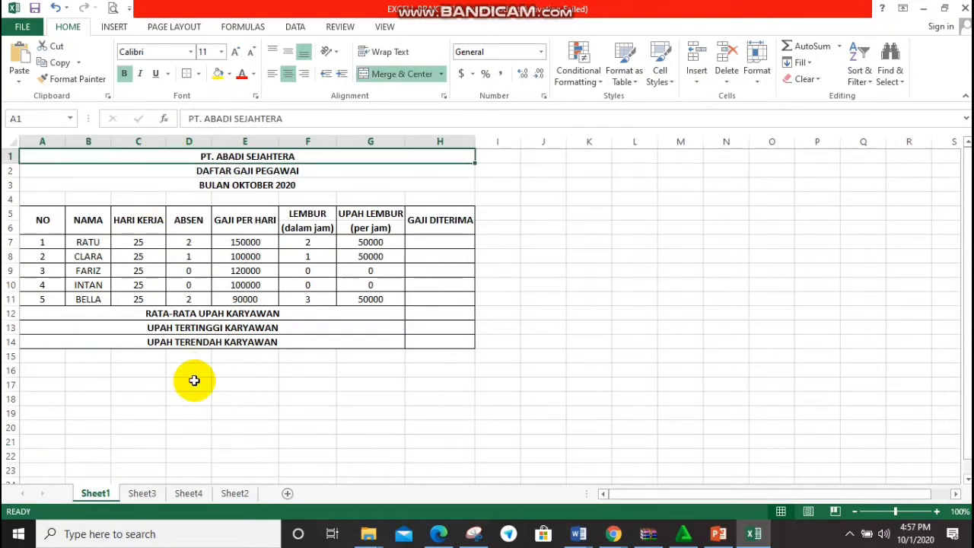
left_click(145, 501)
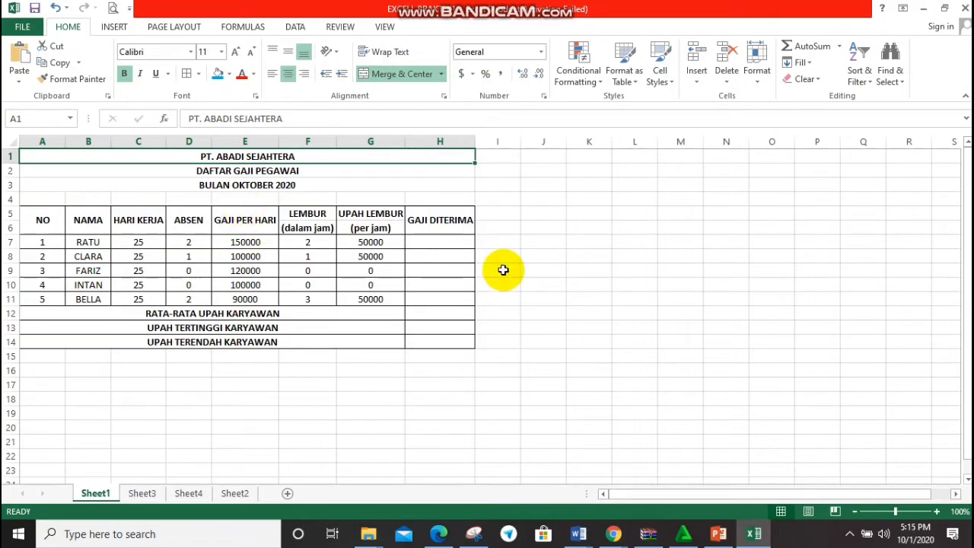
left_click(454, 243)
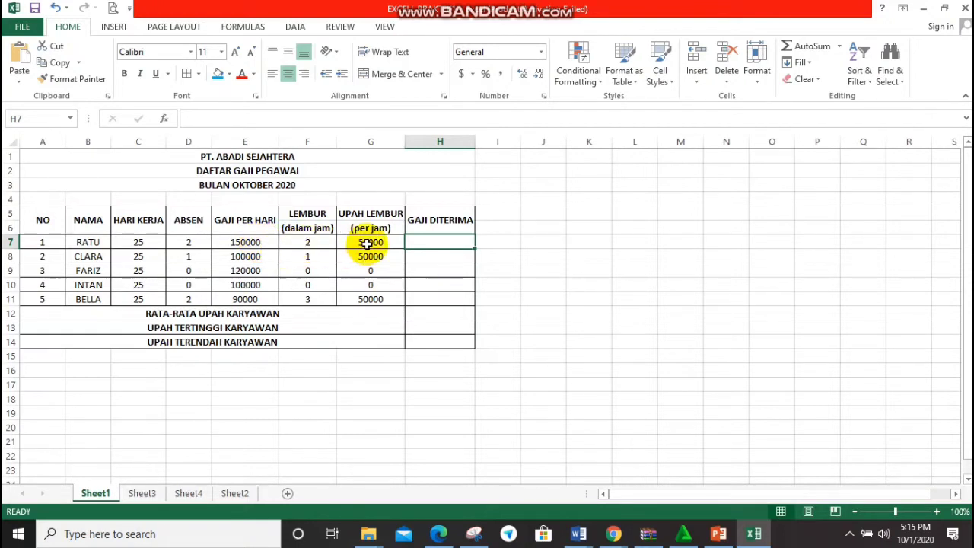
left_click(847, 535)
left_click(848, 535)
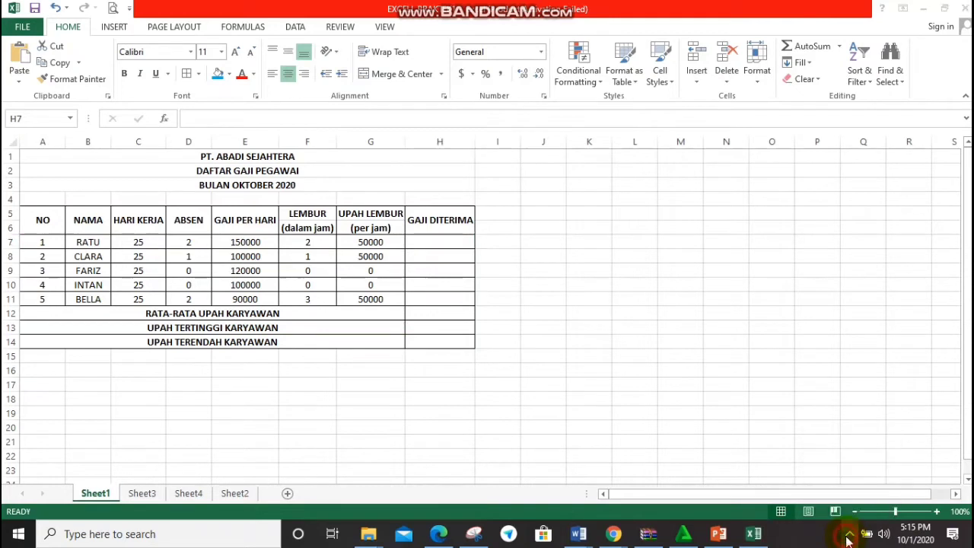
Step: Format the GAJI PER HARI values in E7:E11 as Currency
left_click(227, 242)
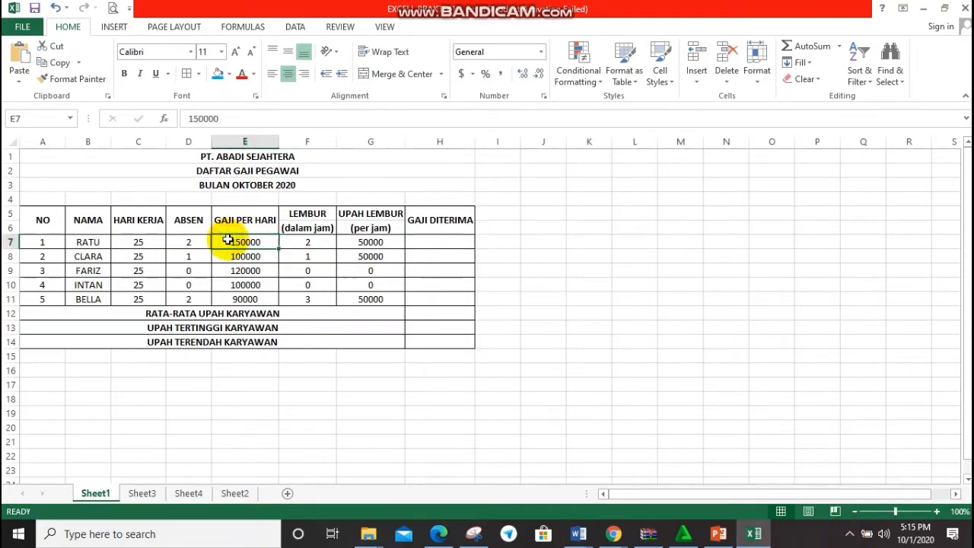
key("shift+Down")
key("shift+Down")
key("shift+Down")
key("shift+Down")
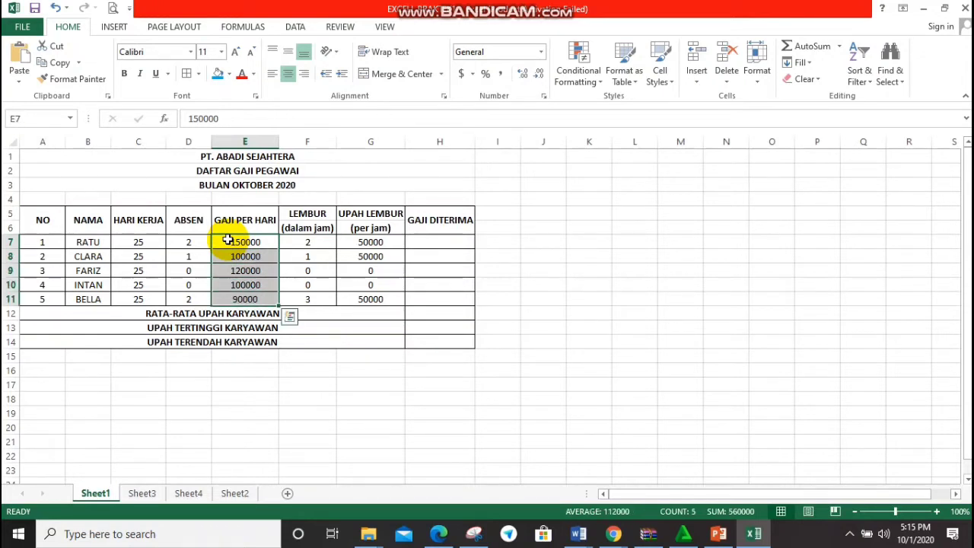
left_click(541, 53)
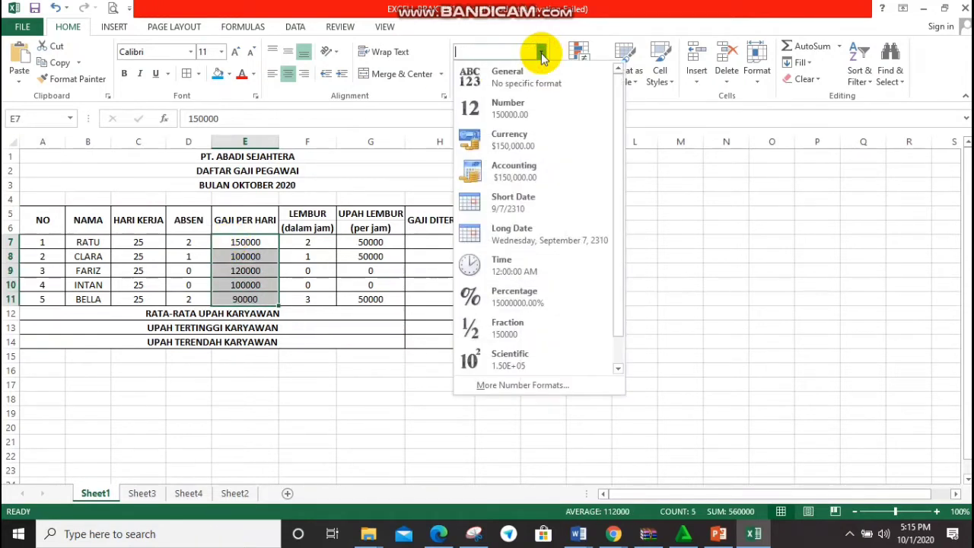
left_click(513, 140)
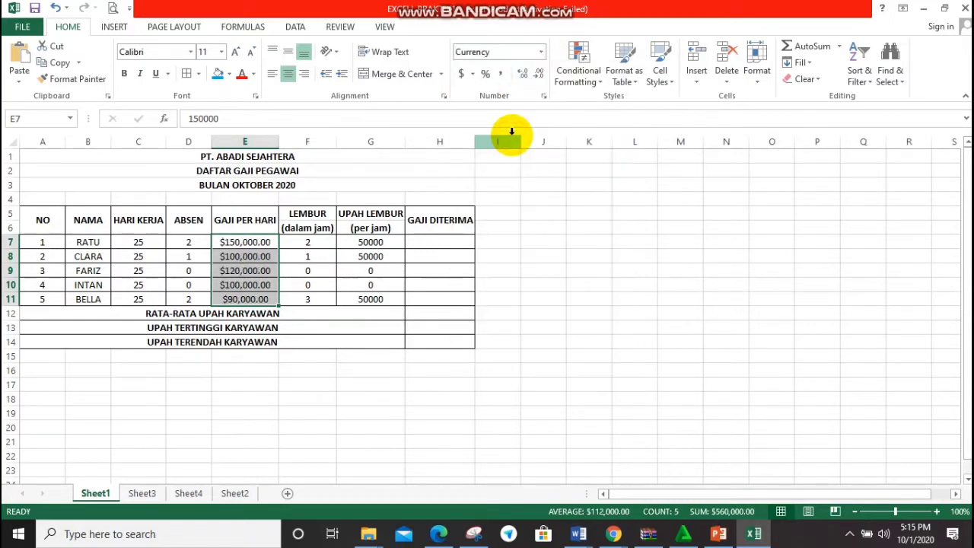
Step: Set the currency symbol of the GAJI PER HARI values to Rp Indonesian, with negative numbers in red without a minus sign
left_click(473, 73)
left_click(479, 183)
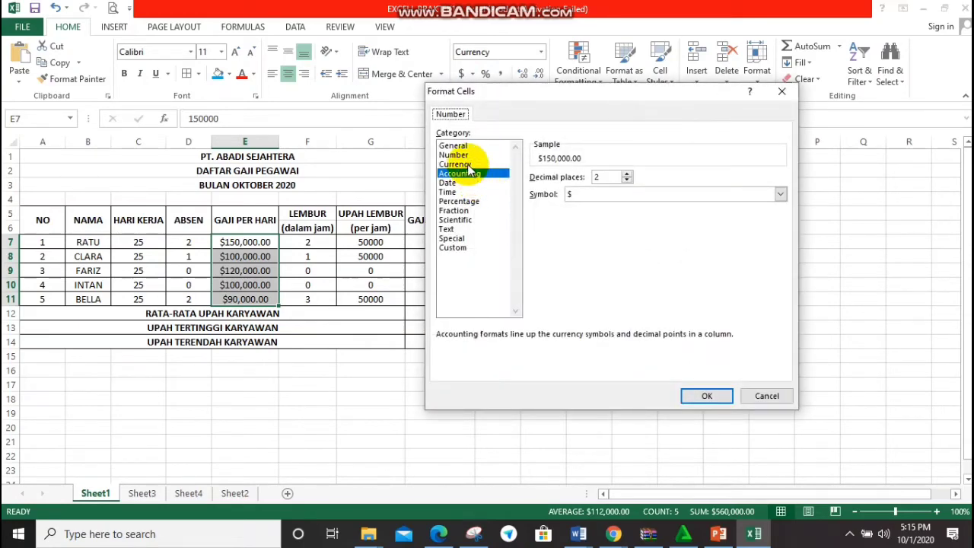
left_click(457, 165)
left_click(573, 198)
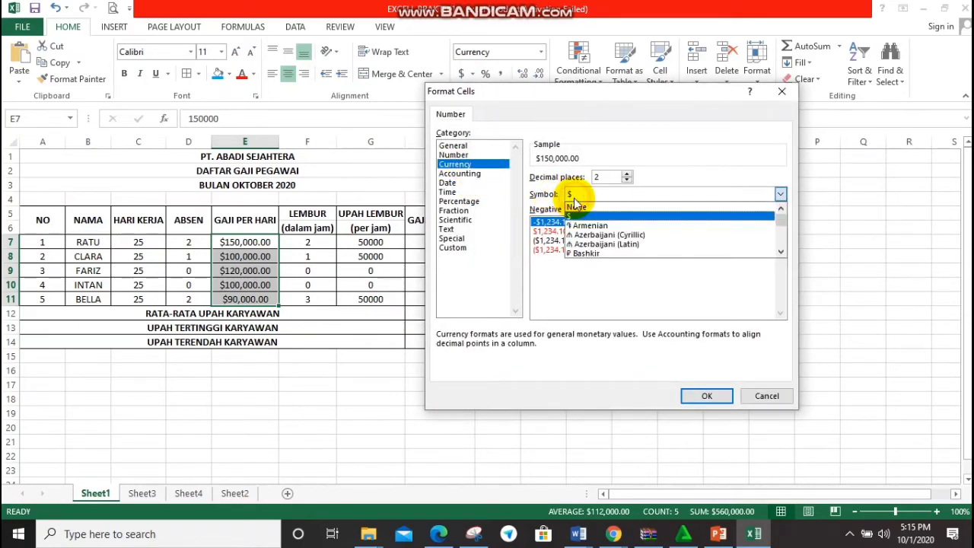
left_click_drag(783, 245, 784, 246)
left_click(783, 245)
left_click(783, 245)
left_click(783, 245)
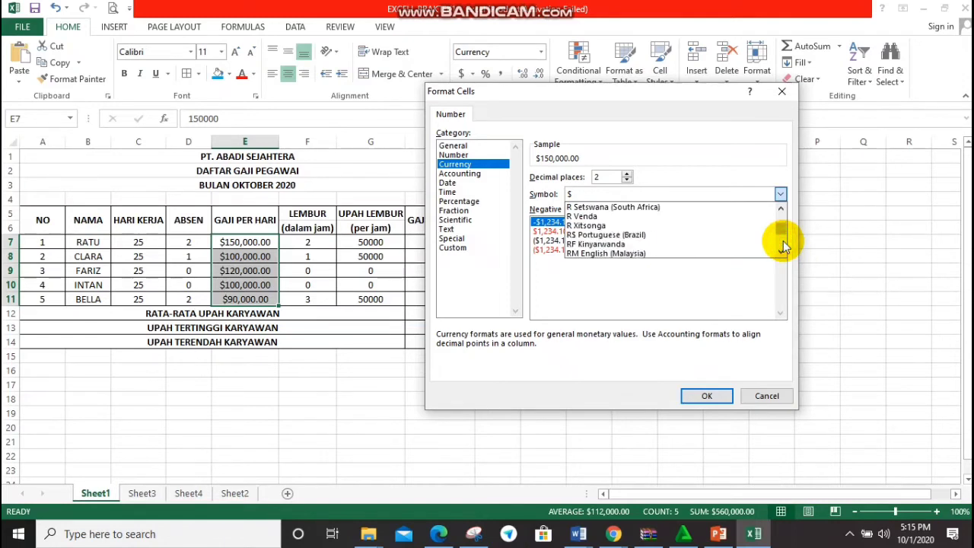
left_click(784, 245)
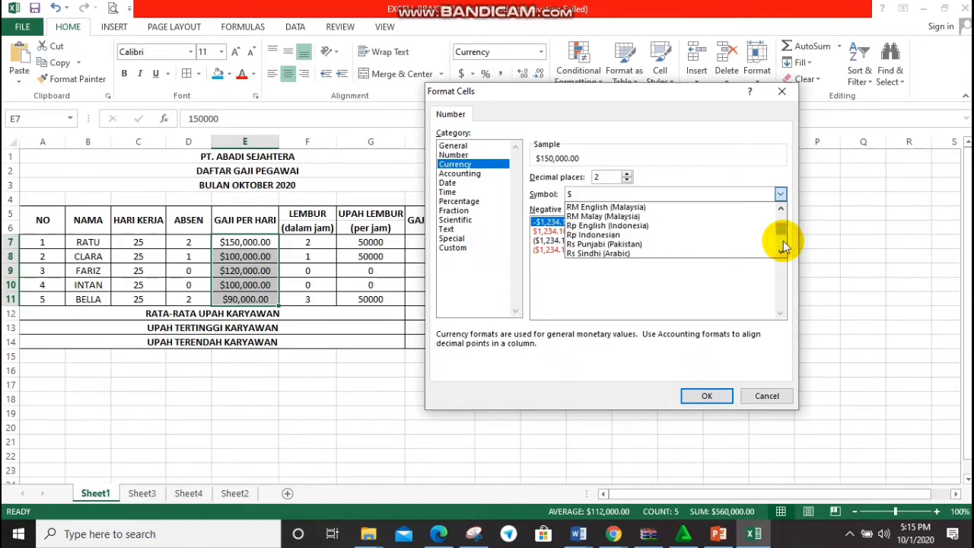
left_click(632, 235)
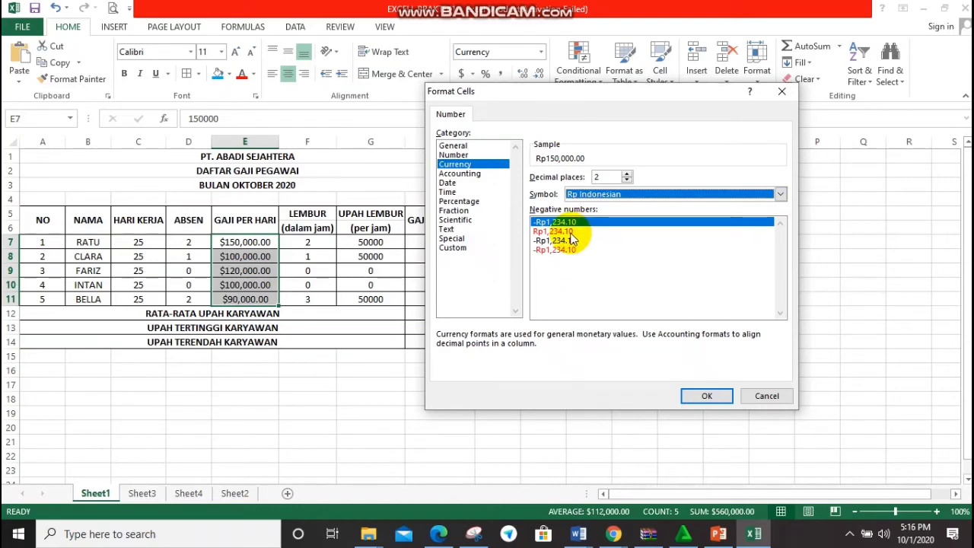
left_click(571, 232)
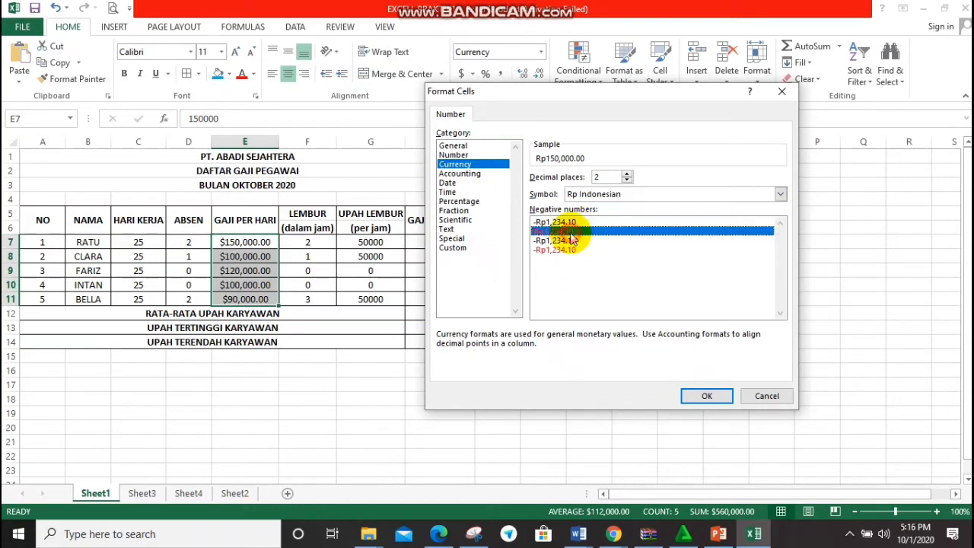
left_click(699, 396)
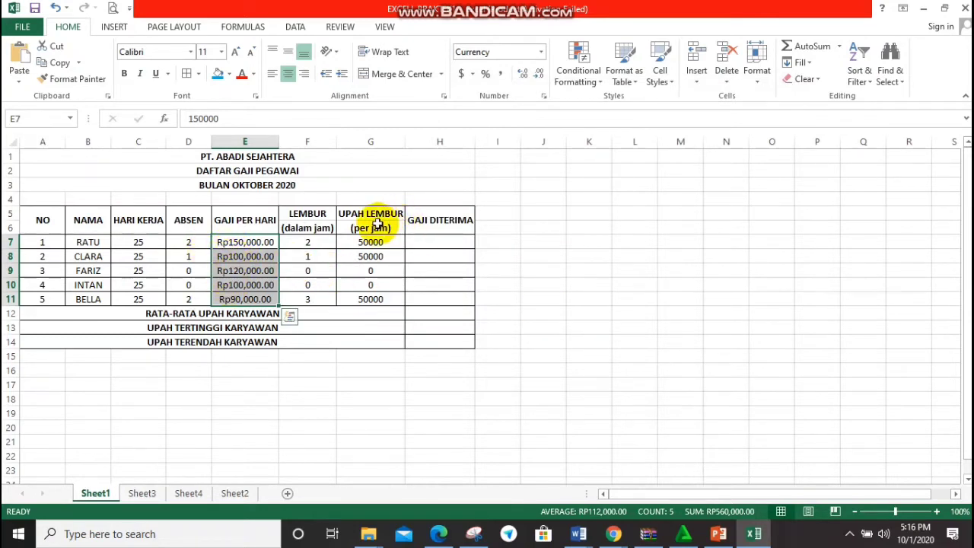
Step: Format the UPAH LEMBUR values in G7:G11 as Currency
left_click_drag(366, 242, 371, 299)
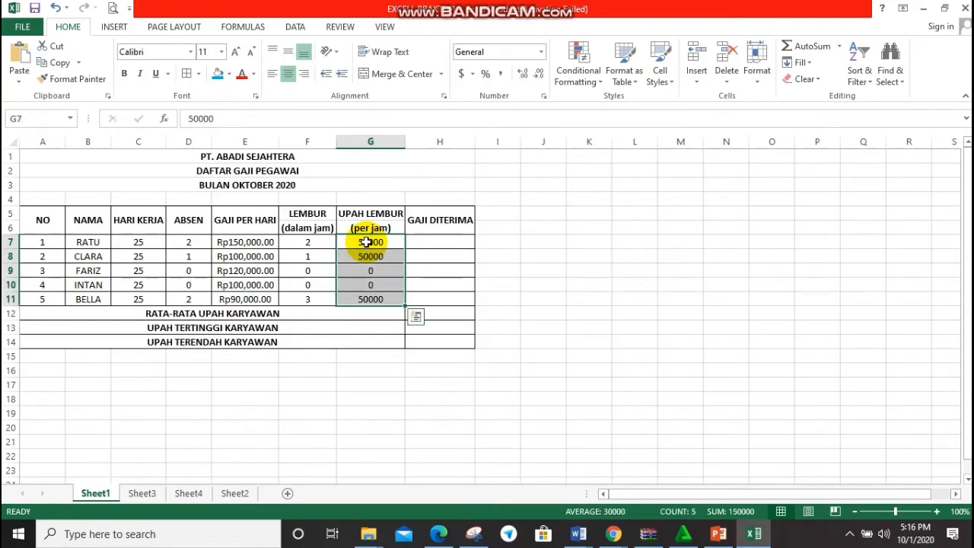
left_click(540, 50)
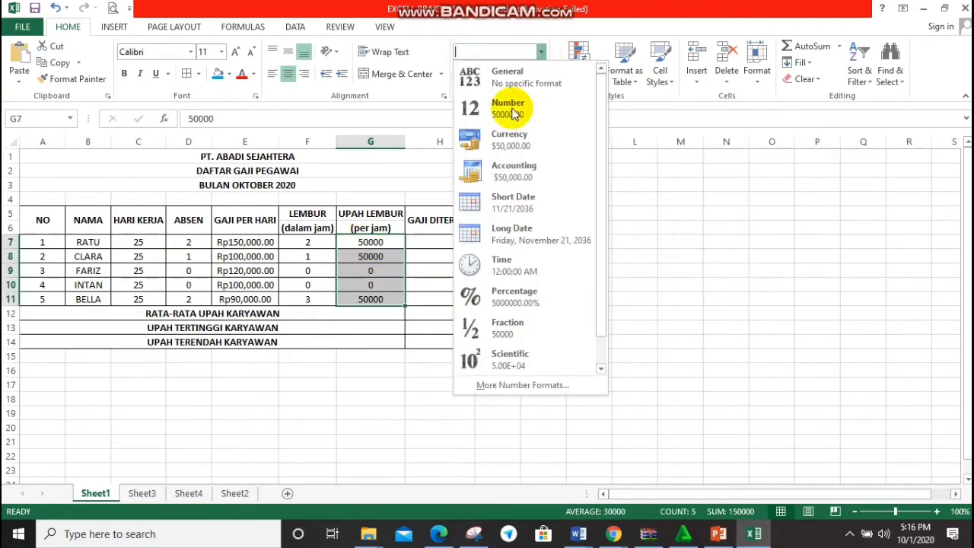
left_click(498, 141)
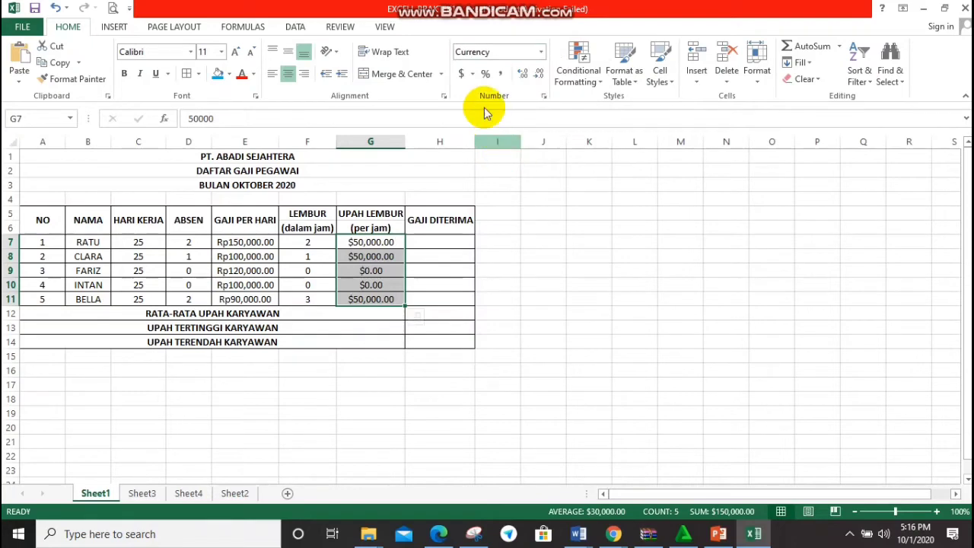
Step: Set the currency symbol of the UPAH LEMBUR values to Rp Indonesian, with negative numbers in red without a minus sign
left_click(473, 75)
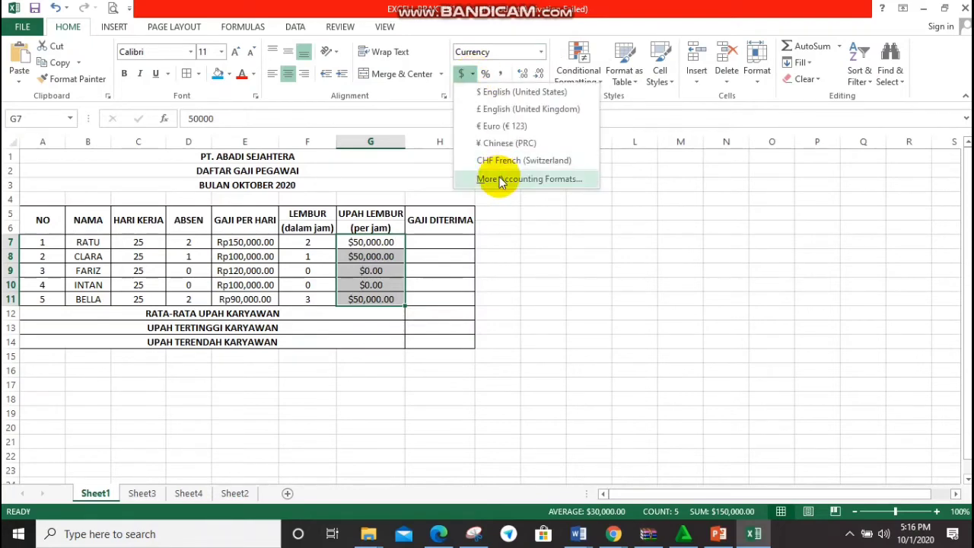
left_click(500, 180)
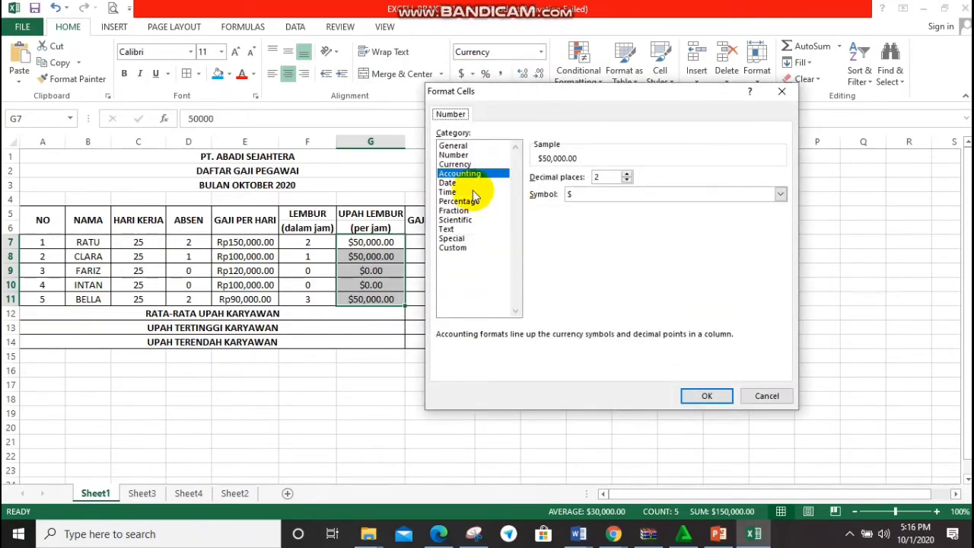
left_click(456, 165)
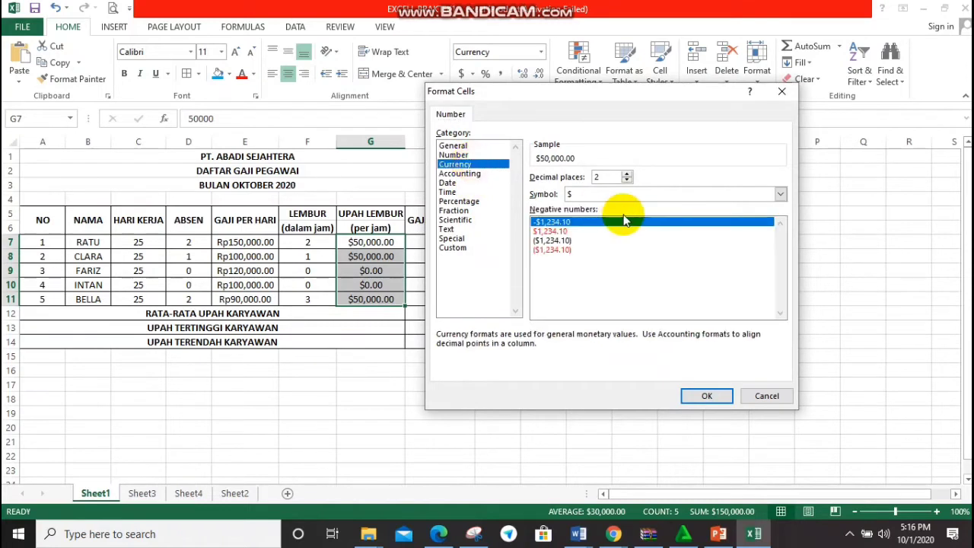
left_click(631, 198)
left_click(781, 239)
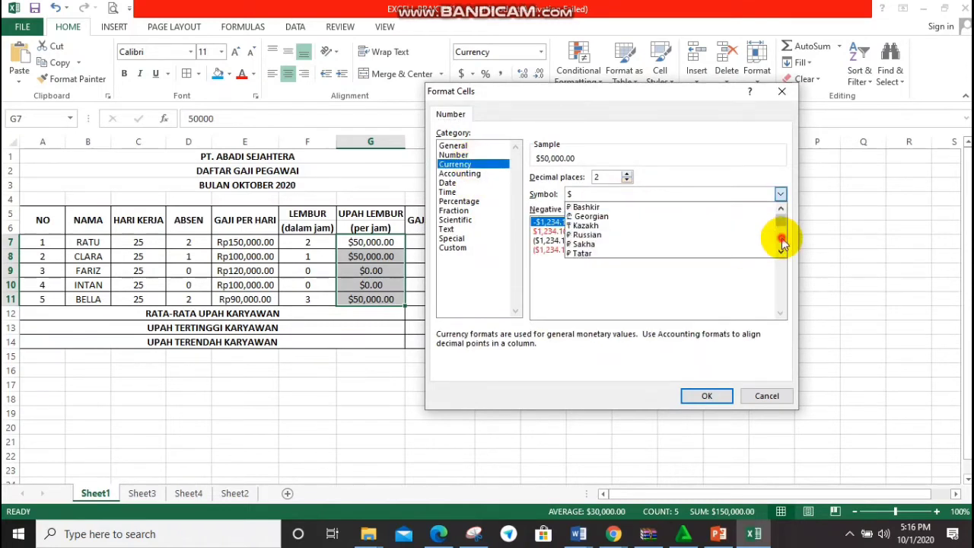
left_click_drag(782, 239, 784, 244)
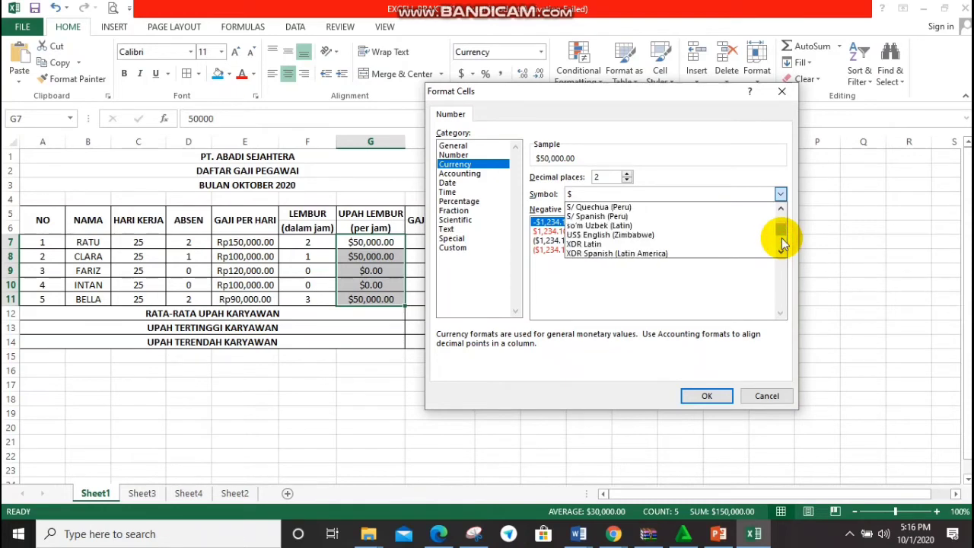
scroll(784, 221, "up", 3)
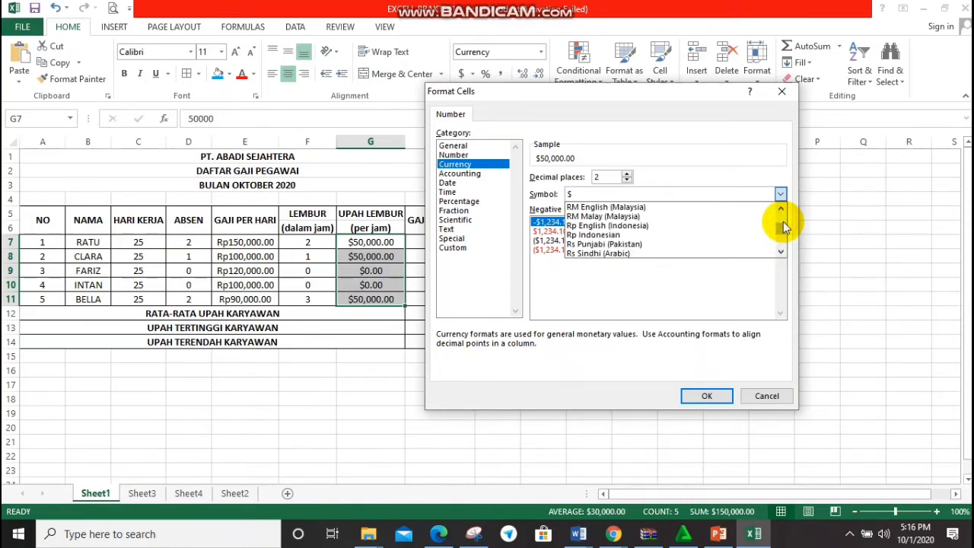
left_click(583, 234)
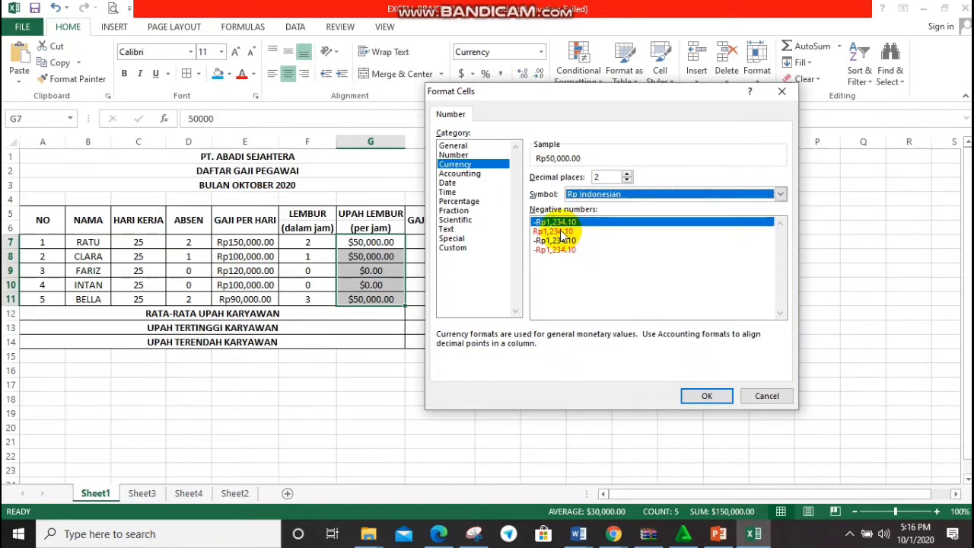
left_click(564, 231)
left_click(693, 394)
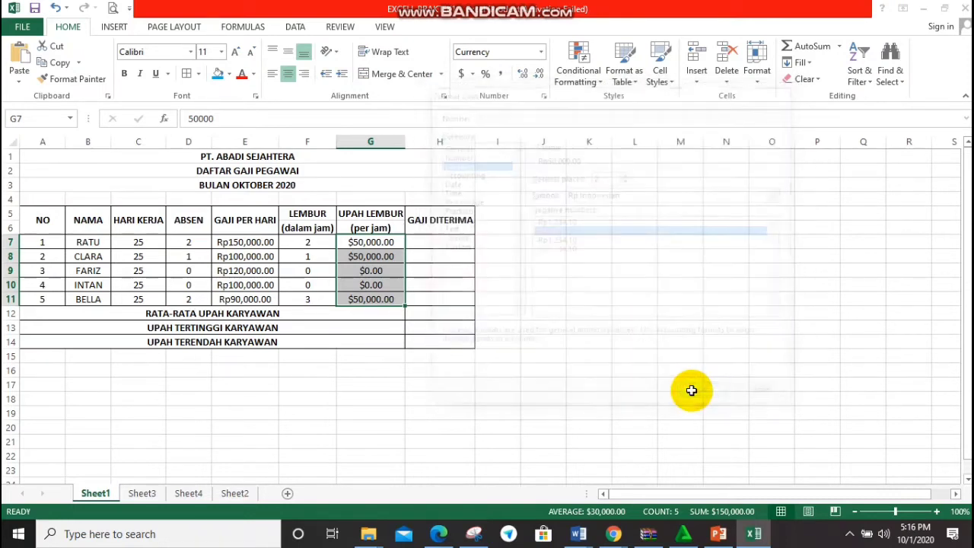
Step: Calculate the first employee's GAJI DITERIMA in H7 with the formula =E7+(F7*G7)
left_click(421, 239)
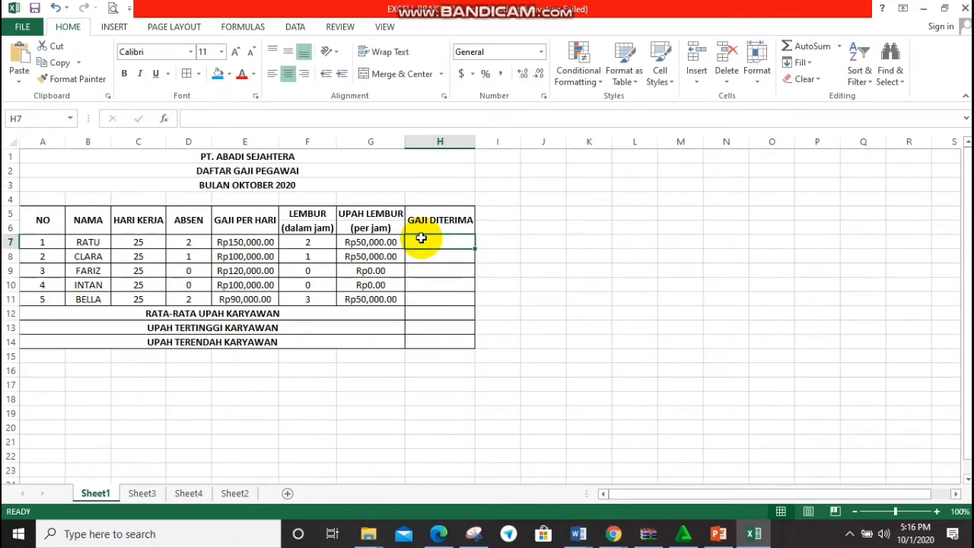
type("=")
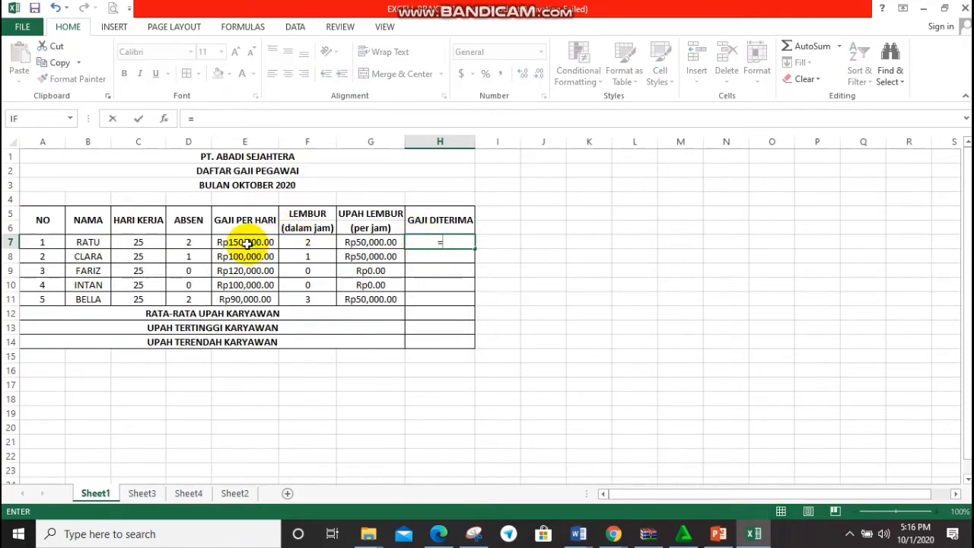
left_click(247, 243)
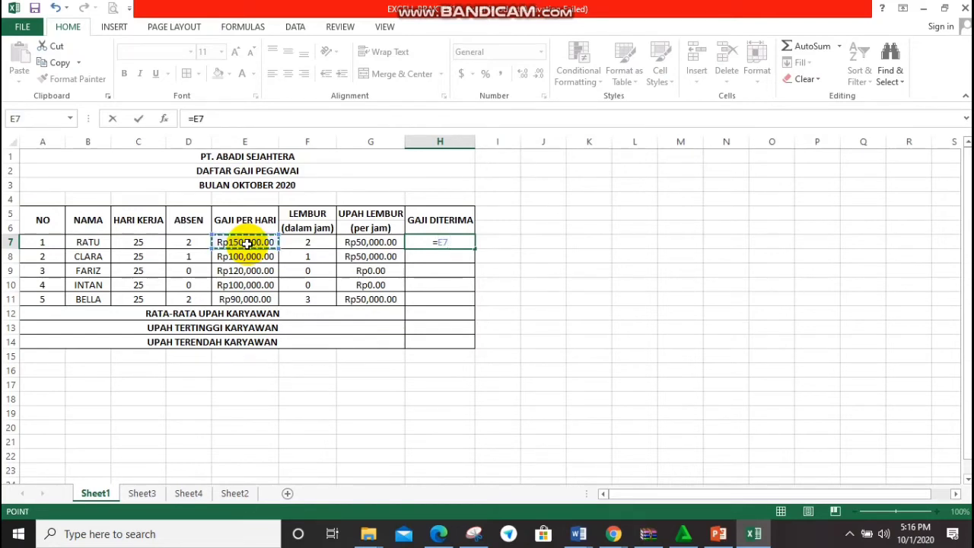
type("+(")
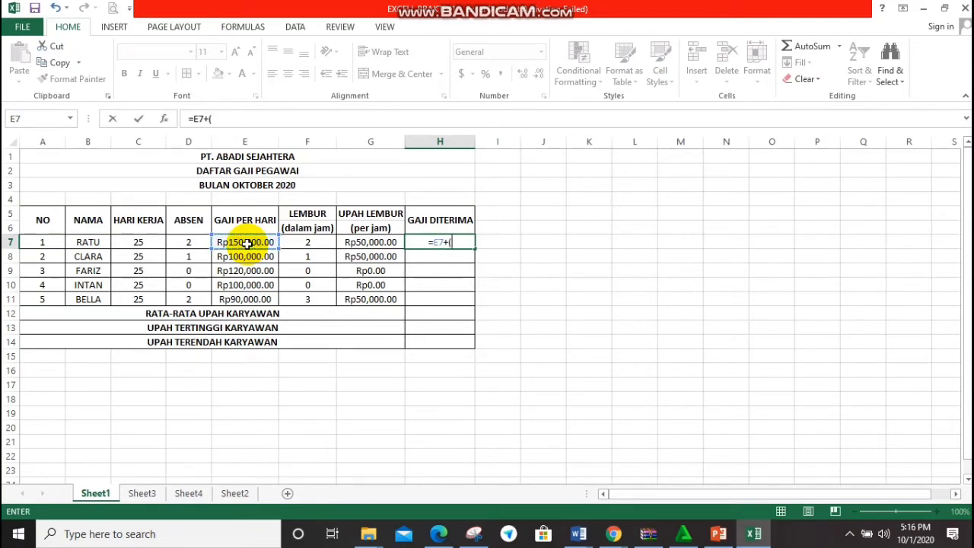
left_click(296, 243)
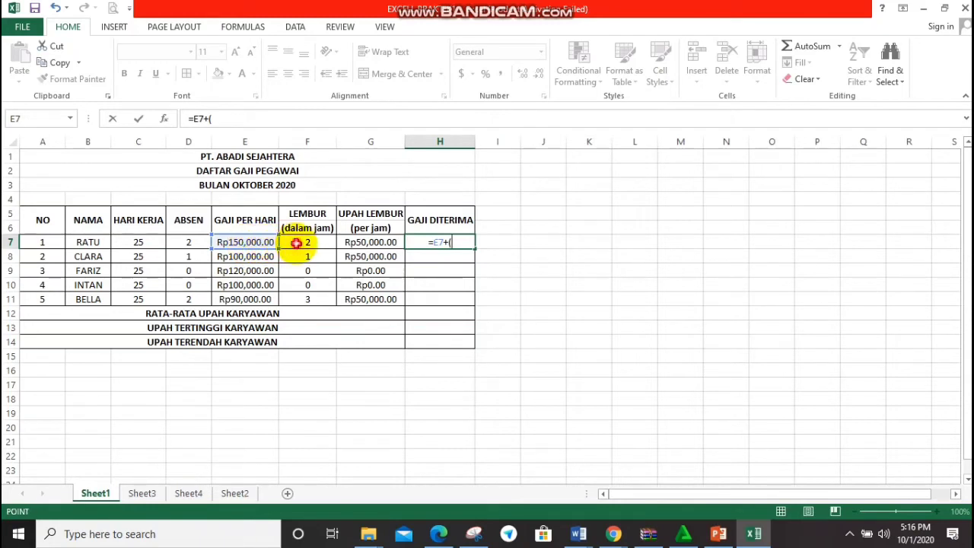
type("*")
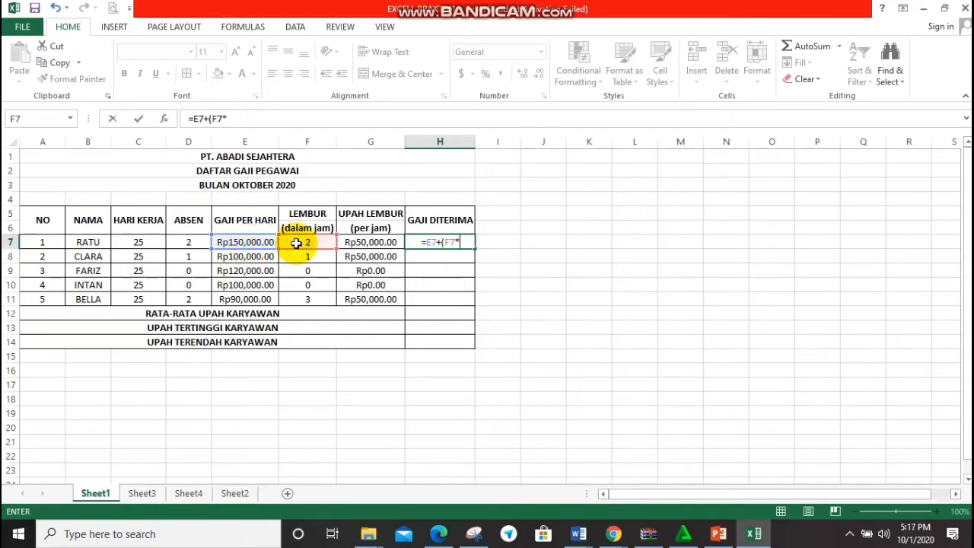
left_click(354, 242)
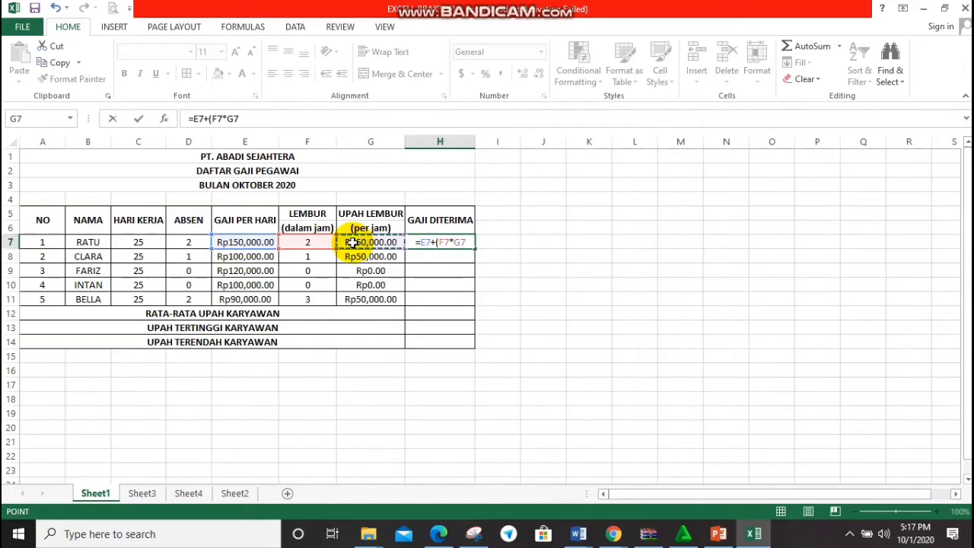
type(")")
key("Return")
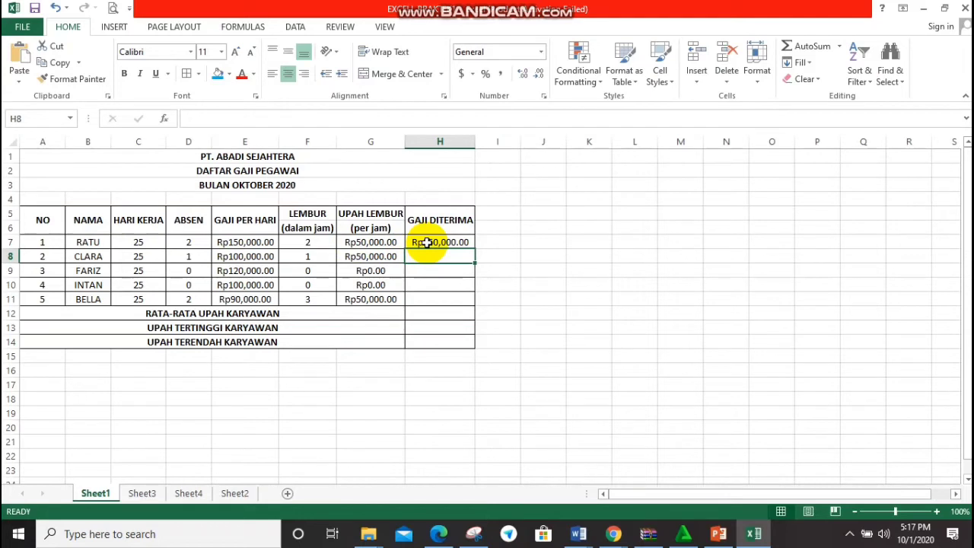
Step: Calculate the second employee's GAJI DITERIMA in H8 with the formula =E8+(F8*G8)
type("=")
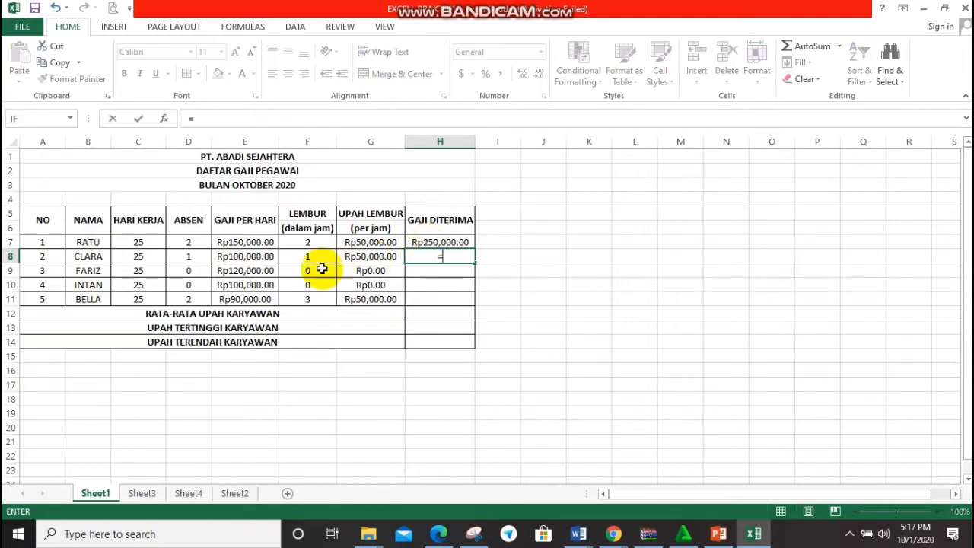
left_click(248, 254)
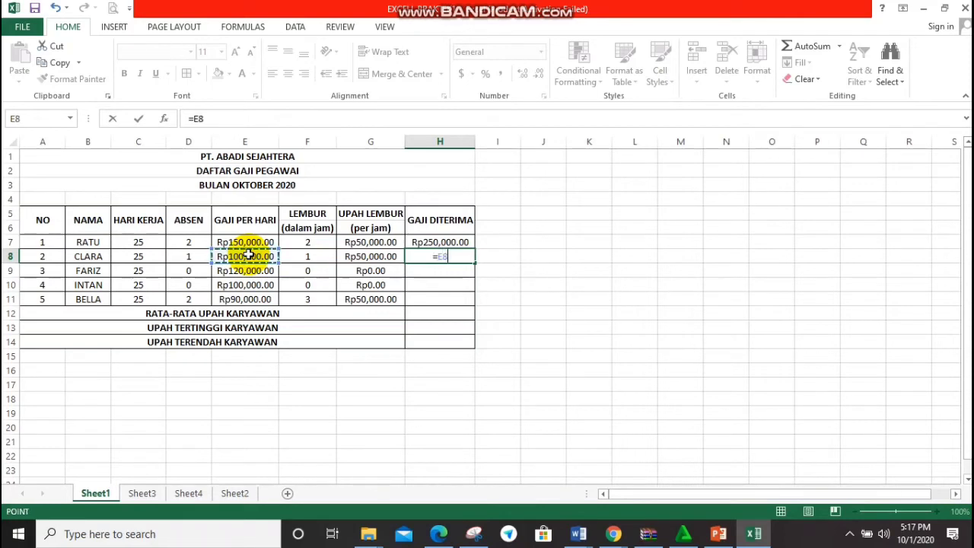
type("+(")
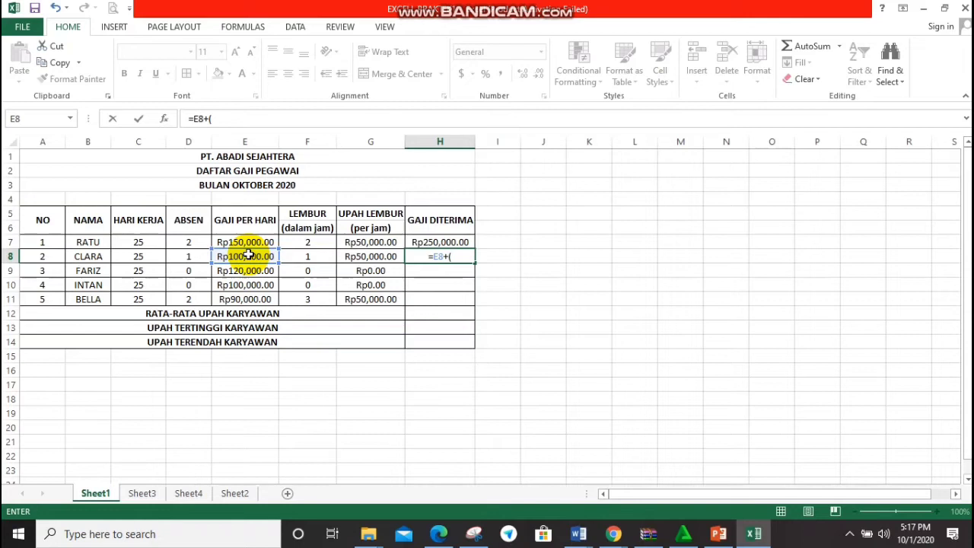
left_click(302, 256)
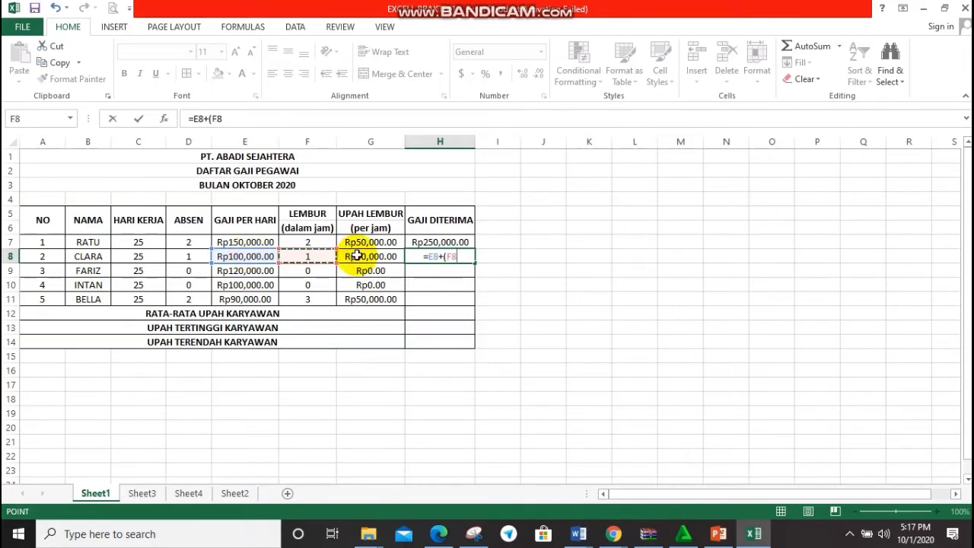
type("*")
left_click(357, 256)
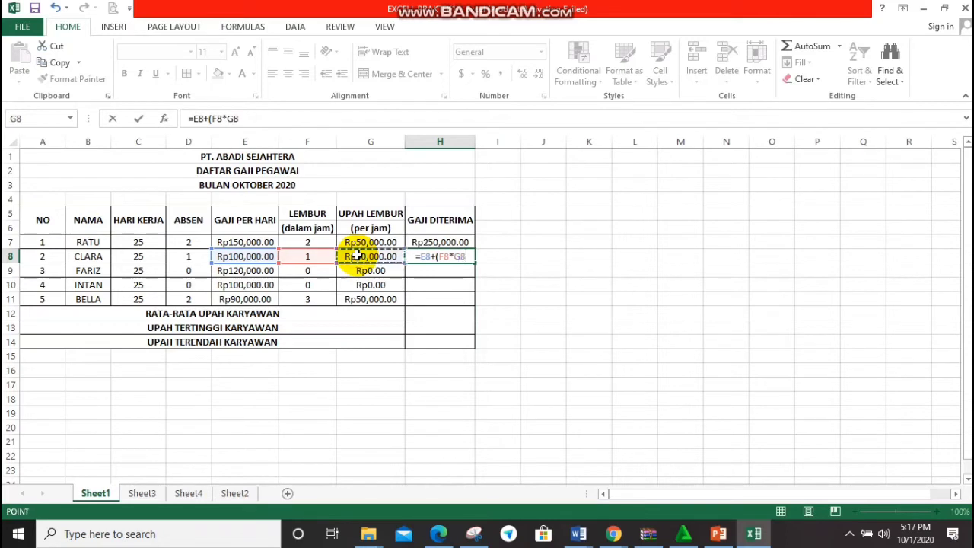
type(")")
key("Return")
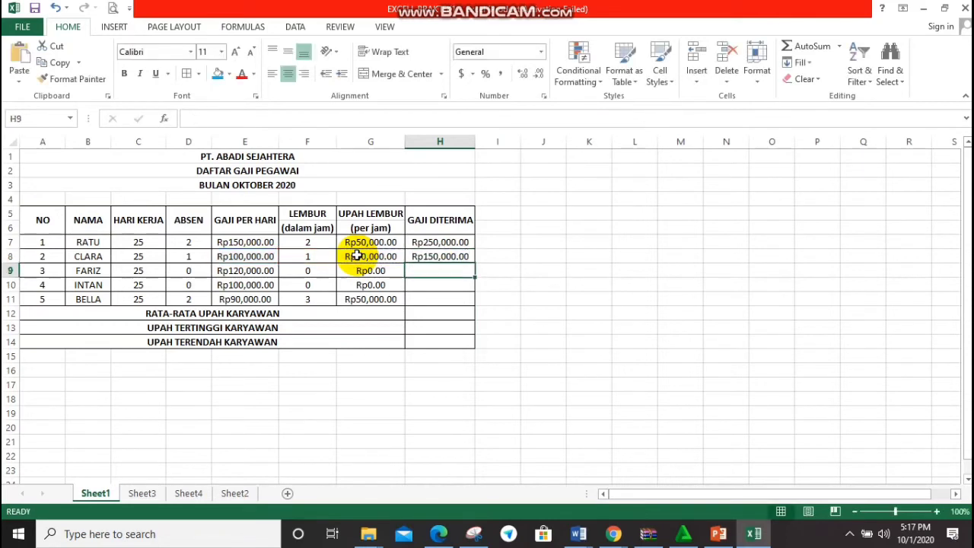
Step: Fill the GAJI DITERIMA formula from H7 down through H11 for the remaining employees
left_click(464, 243)
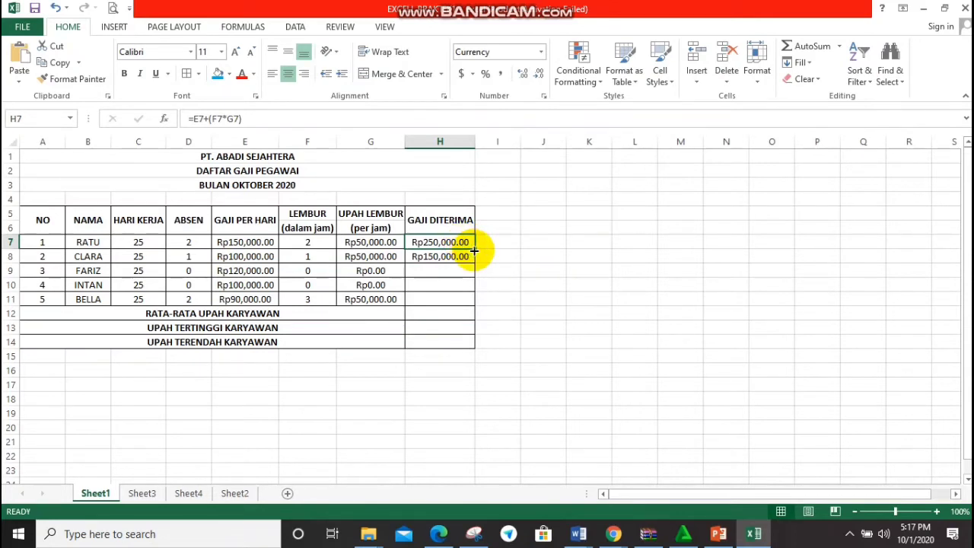
left_click_drag(473, 251, 473, 251)
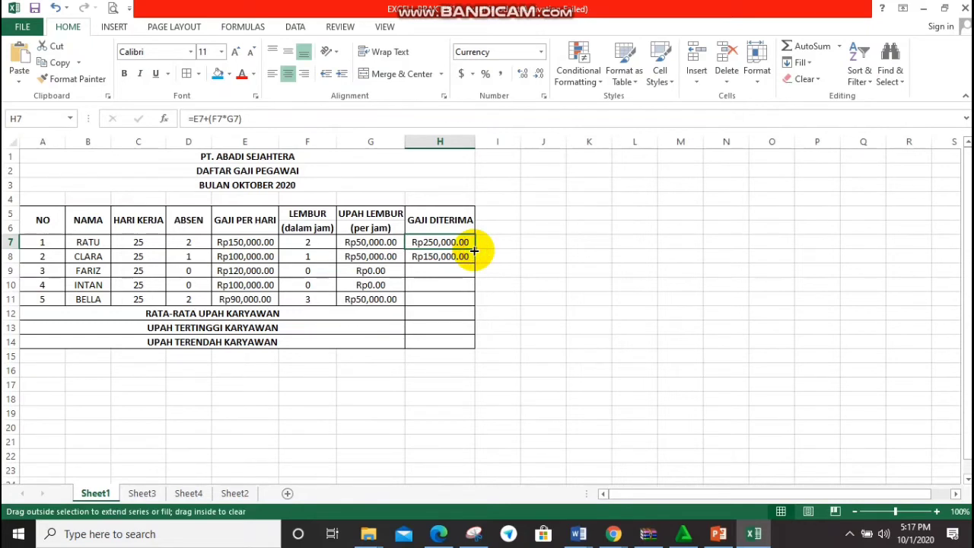
left_click_drag(473, 250, 469, 303)
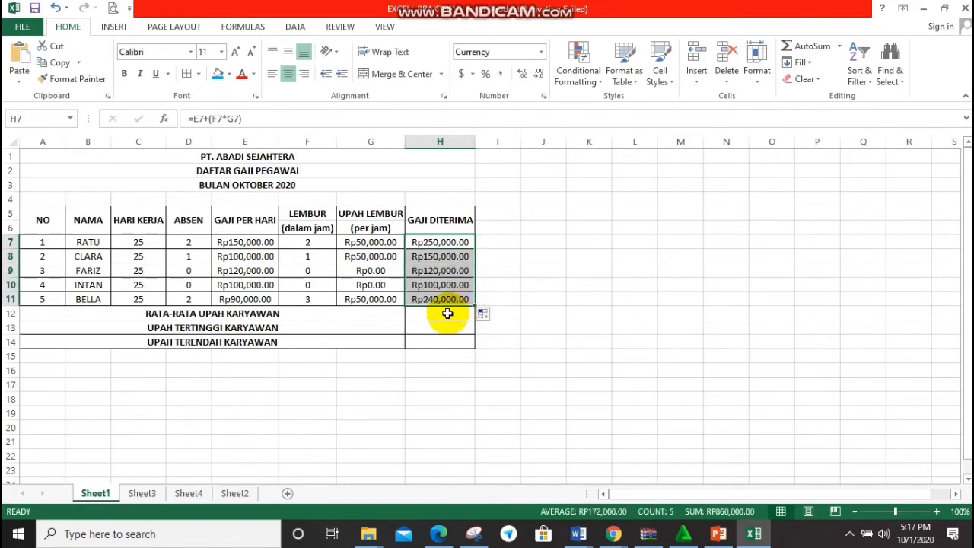
Step: Calculate the average employee wage for RATA-RATA UPAH KARYAWAN in H12 with the formula =AVERAGE(H7:H11)
left_click(448, 314)
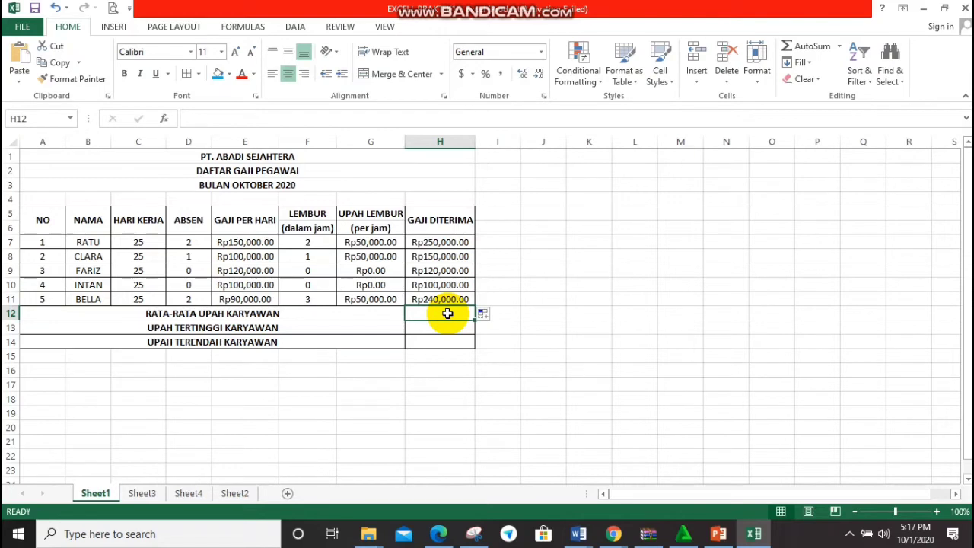
type("=AVE")
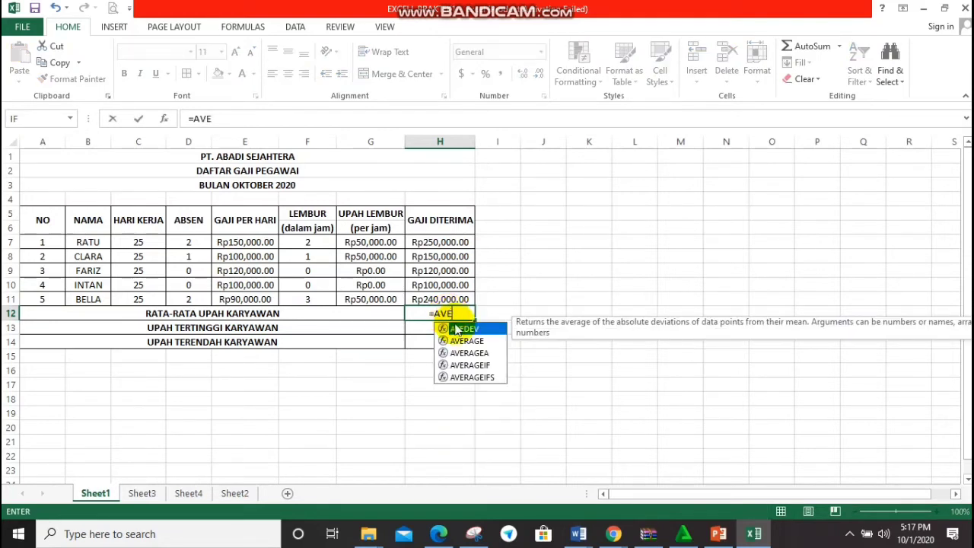
double_click(461, 339)
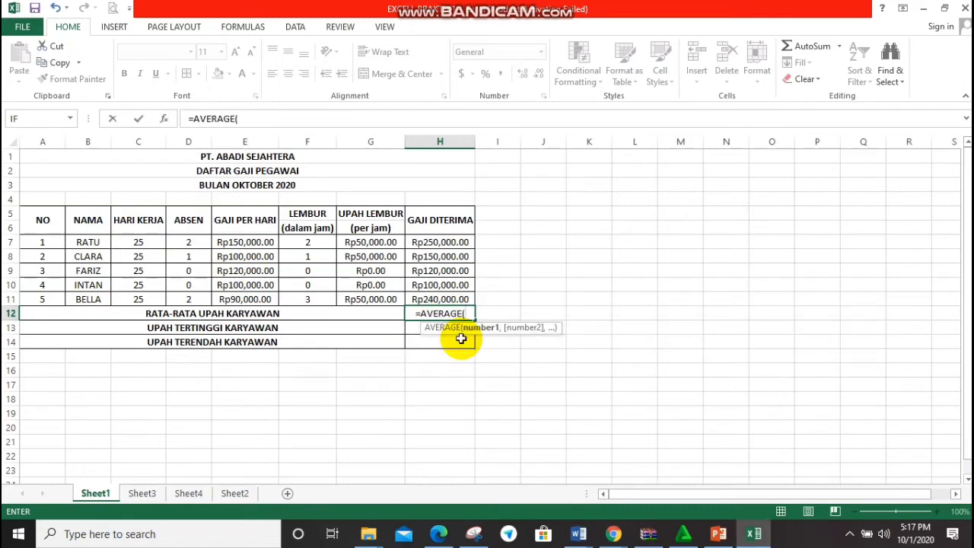
left_click(445, 242)
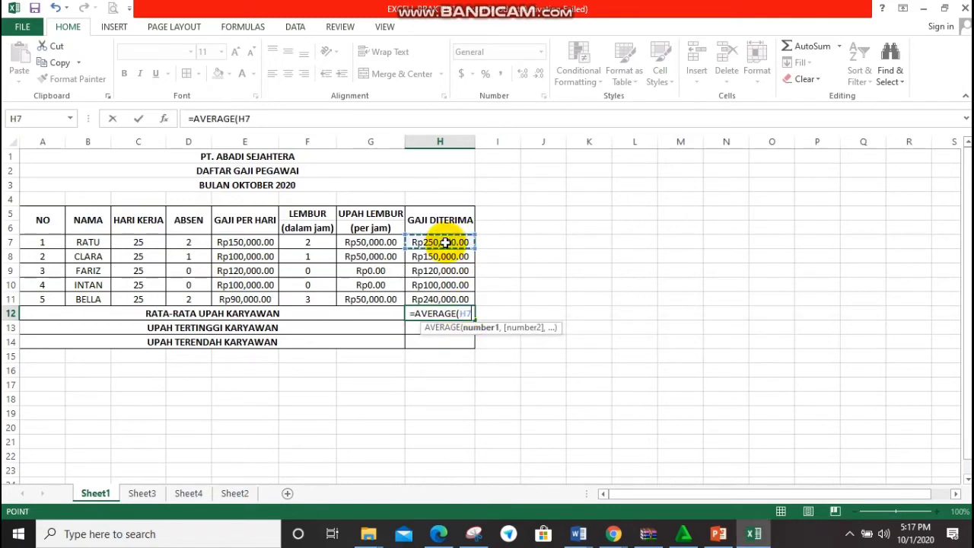
key("shift+Down")
key("shift+Down")
key("shift+Down")
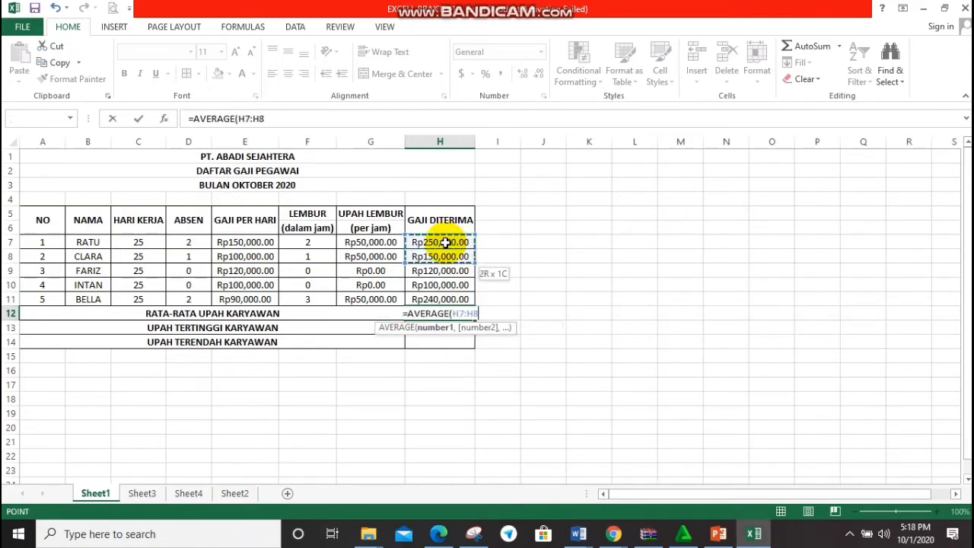
key("shift+Down")
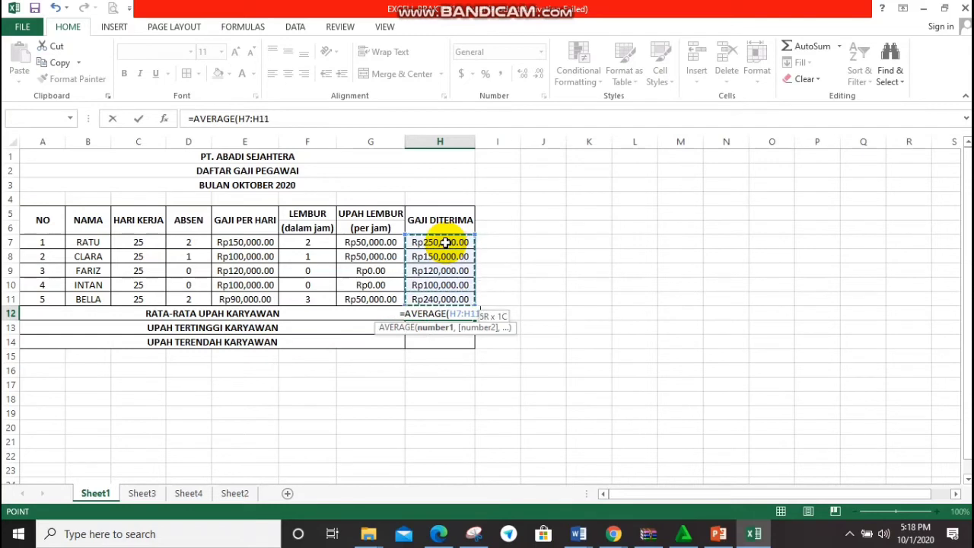
type(")")
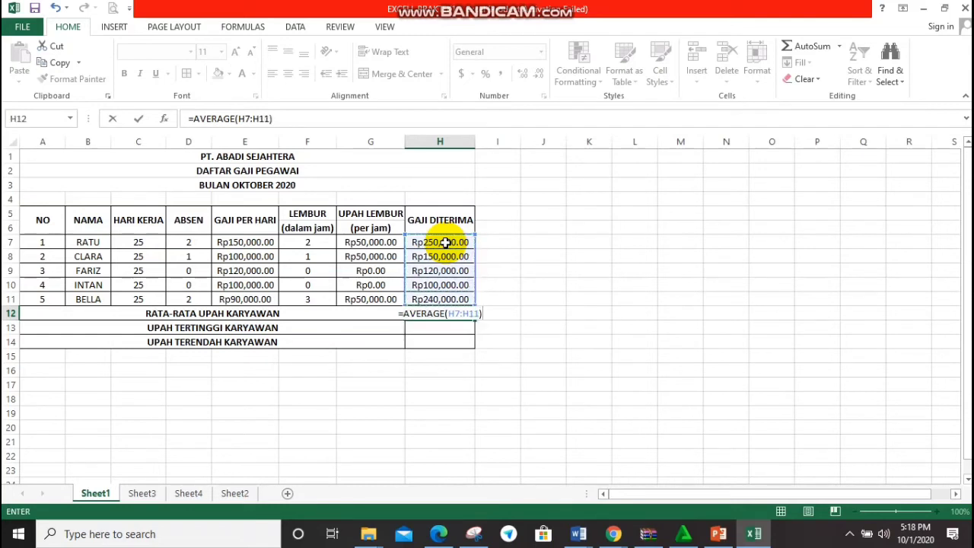
key("Return")
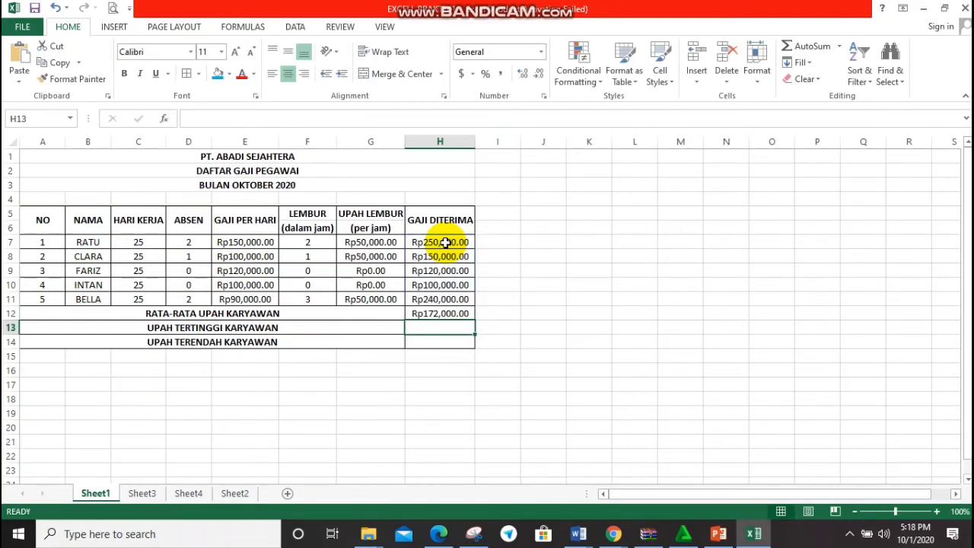
Step: Calculate the highest employee wage for UPAH TERTINGGI KARYAWAN in H13 with the formula =MAX(H7:H11)
type("=")
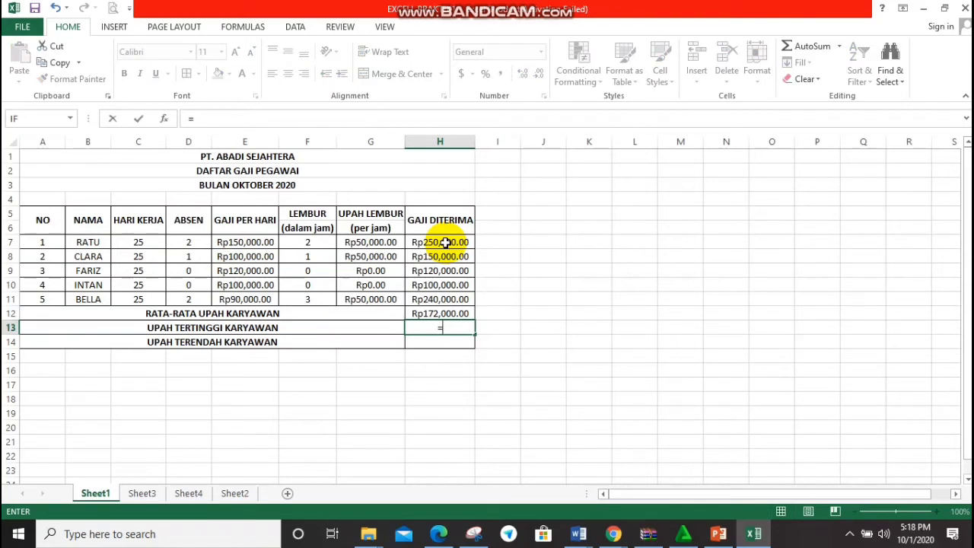
type("MAX")
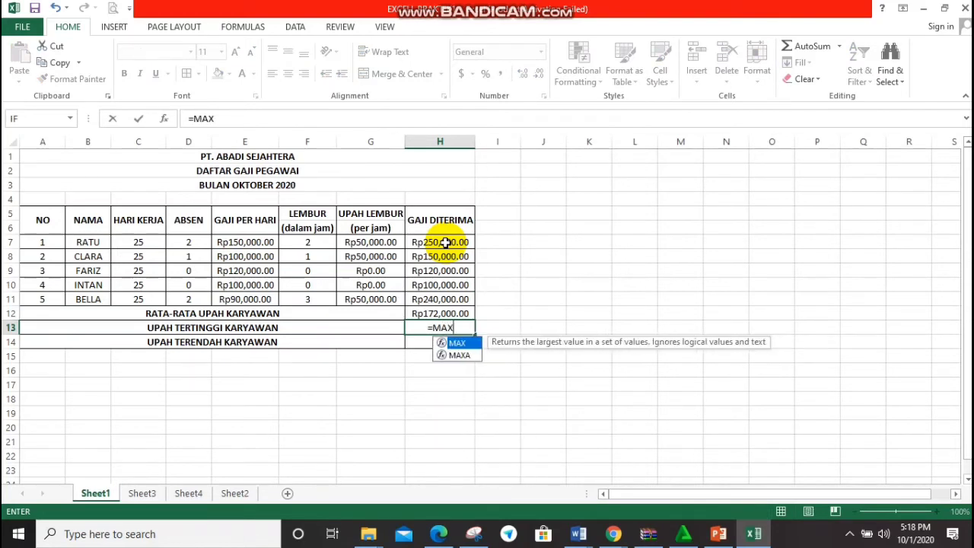
type("(")
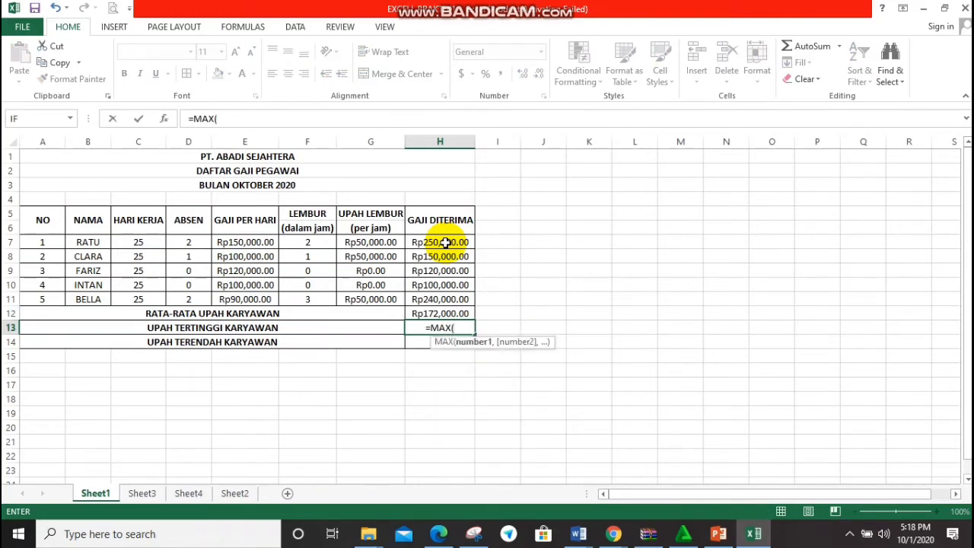
left_click(445, 242)
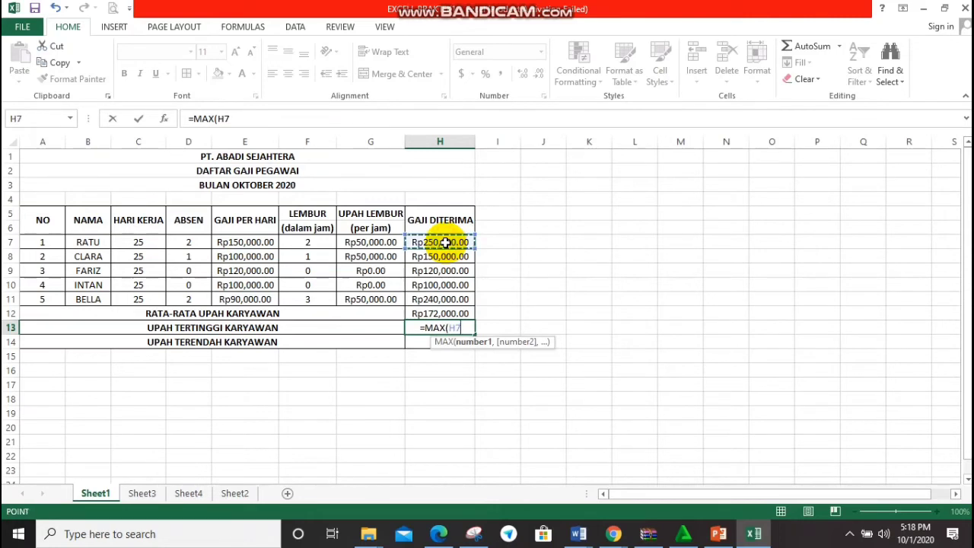
key("shift+Down")
key("shift+Down")
key("shift+Down")
key("shift+Down")
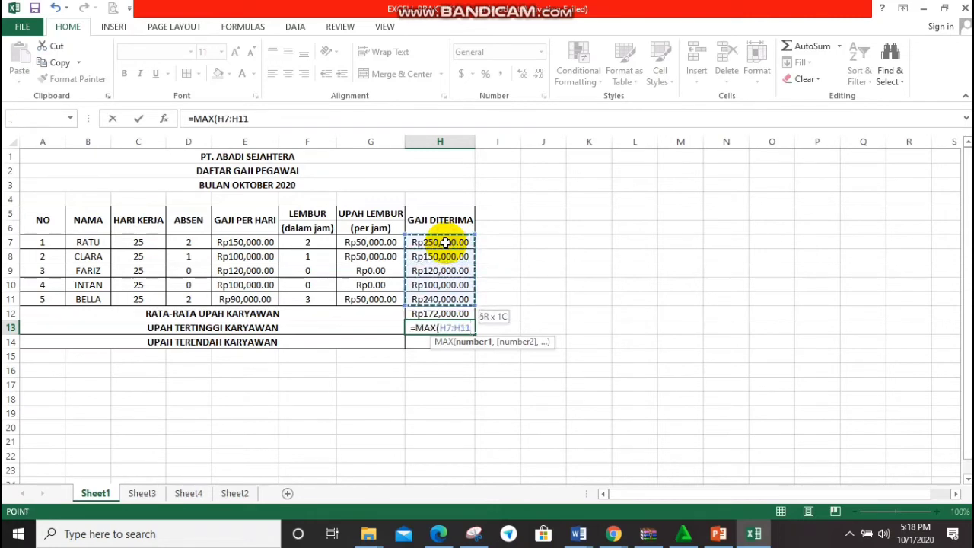
key("ctrl+Return")
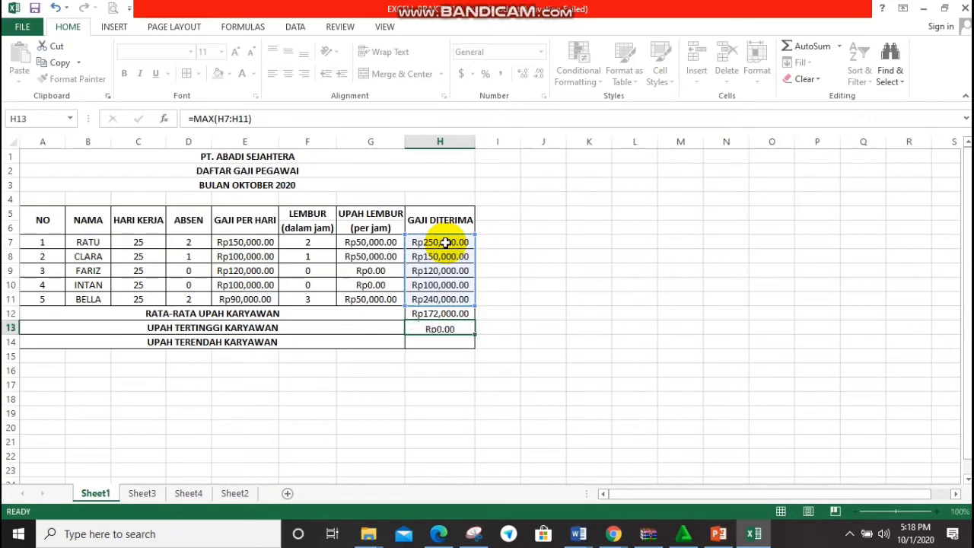
key("Return")
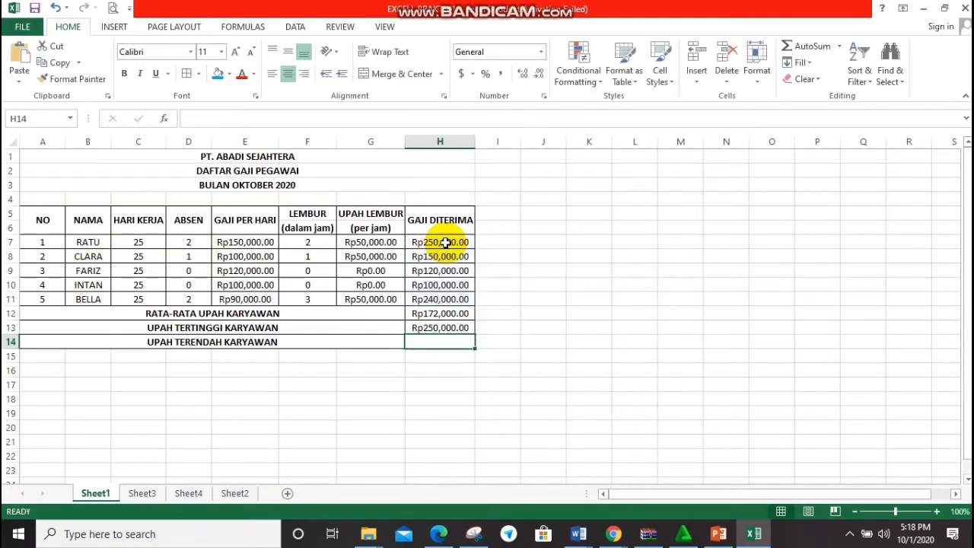
Step: Calculate the lowest employee wage for UPAH TERENDAH KARYAWAN in H14 with the formula =MIN(H7:H11)
type("=")
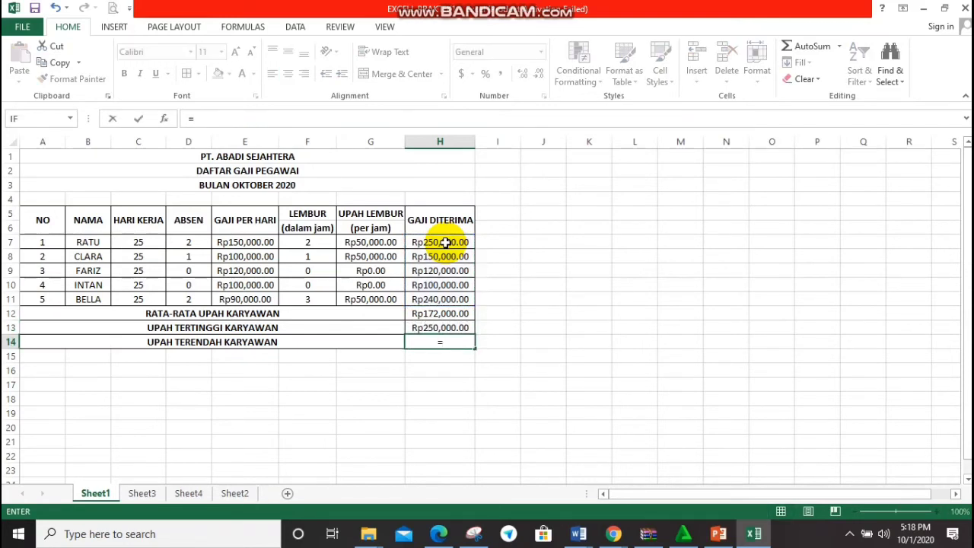
type("MIN")
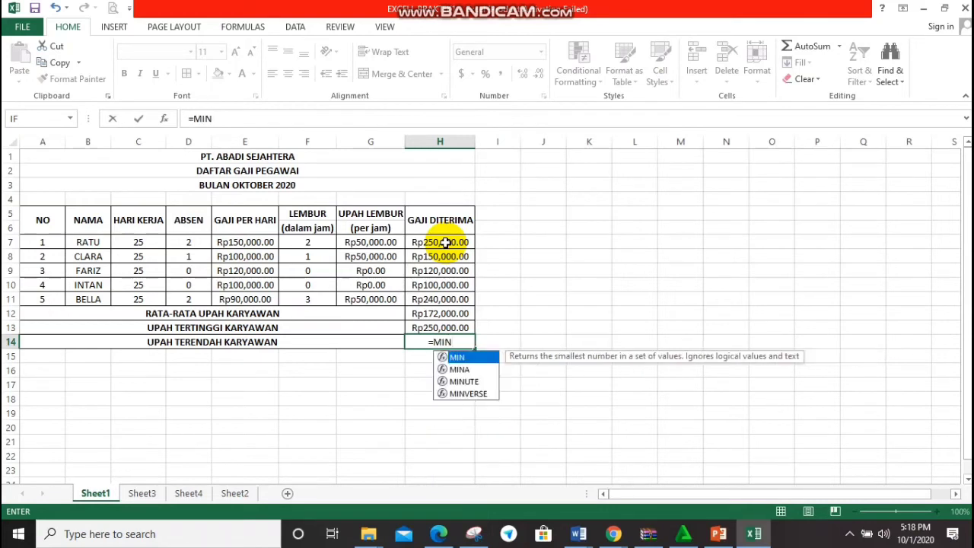
type("(")
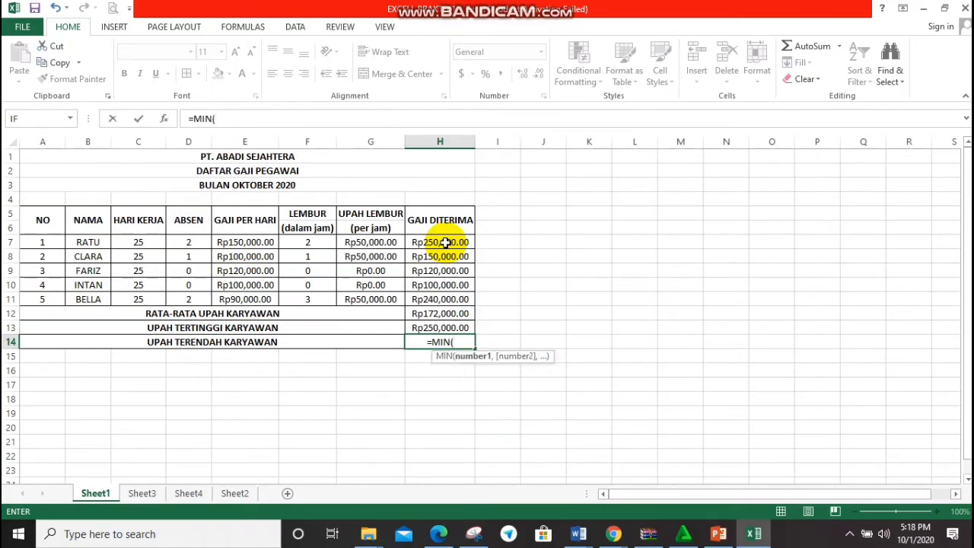
left_click_drag(446, 242, 446, 299)
type(")")
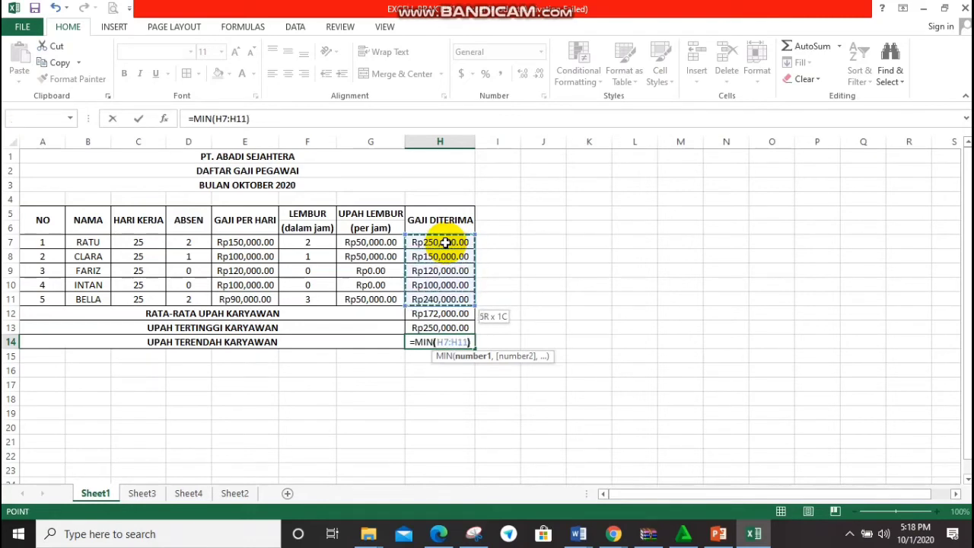
key("Return")
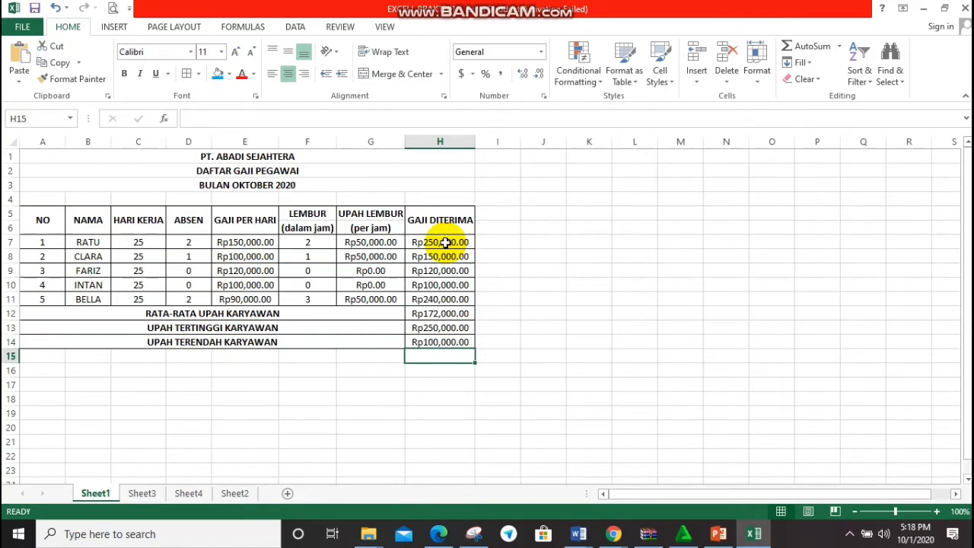
Step: Set the payroll table A5:H14 to No Border and apply All Borders to the same range
left_click(30, 219)
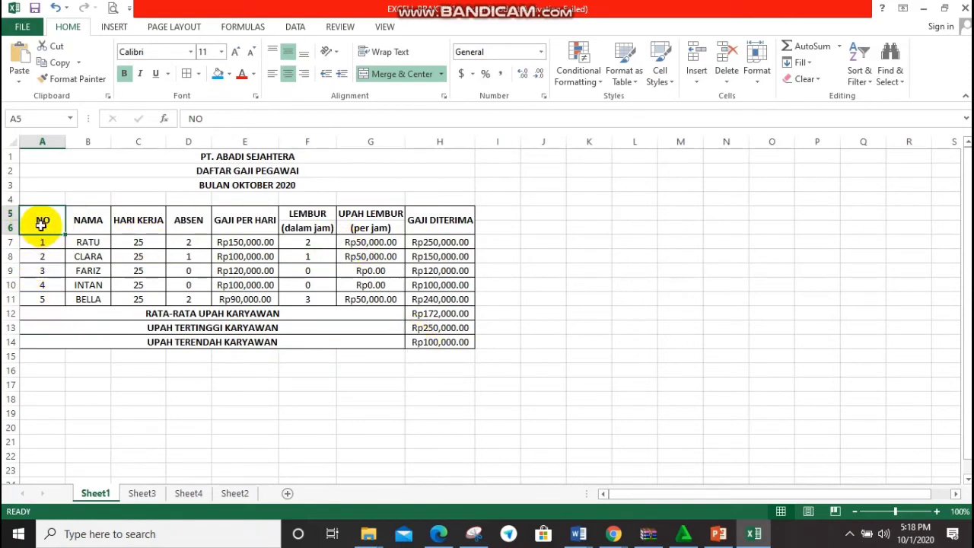
key("shift+Right")
key("shift+Right")
key("shift+Right")
key("shift+Right")
key("shift+Right")
key("shift+Right")
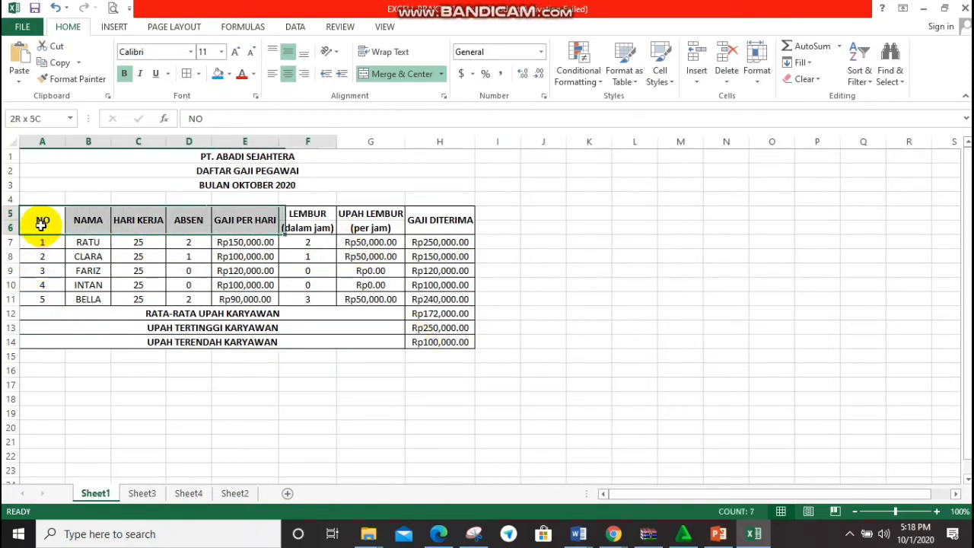
key("shift+Right")
key("shift+Down")
key("shift+Down")
key("shift+Down")
key("shift+Down")
key("shift+Down")
key("shift+Down")
key("shift+Down")
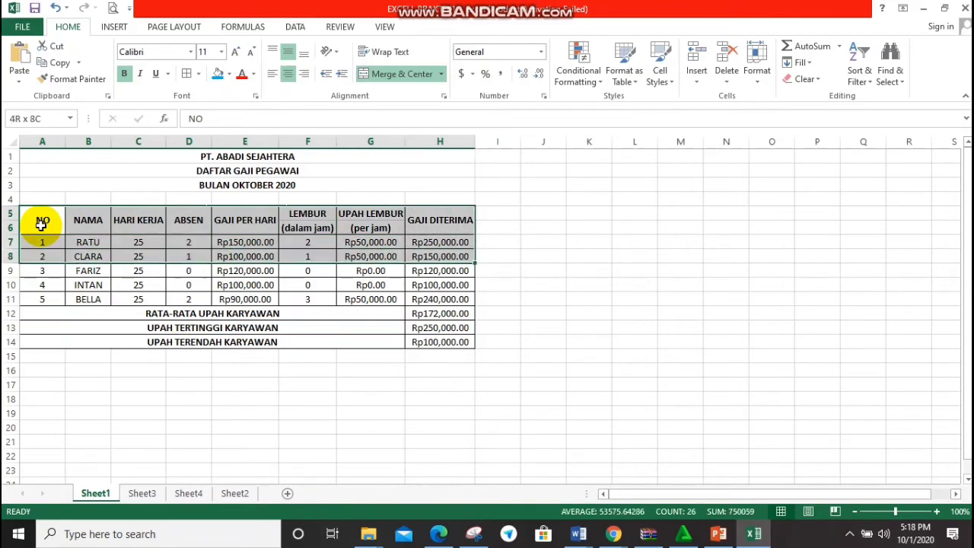
key("shift+Down")
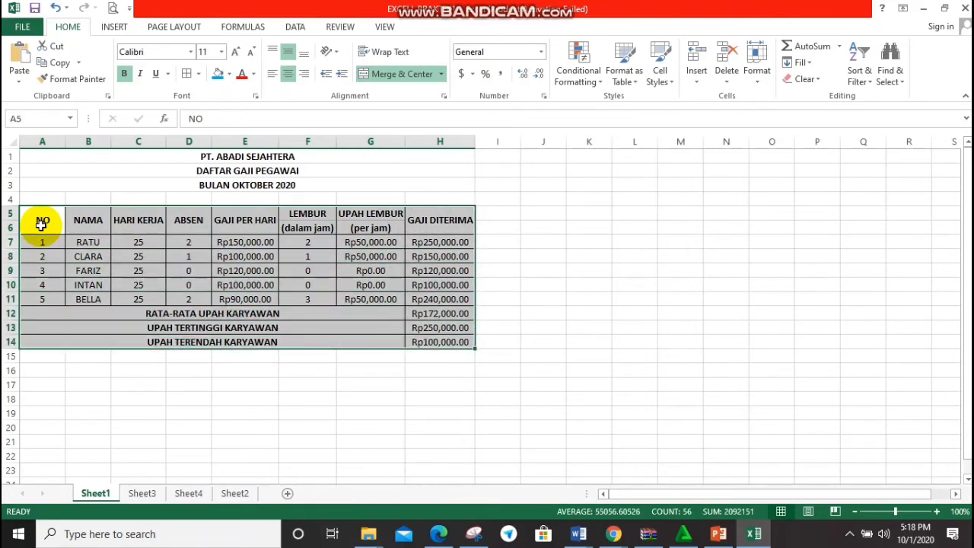
left_click(198, 74)
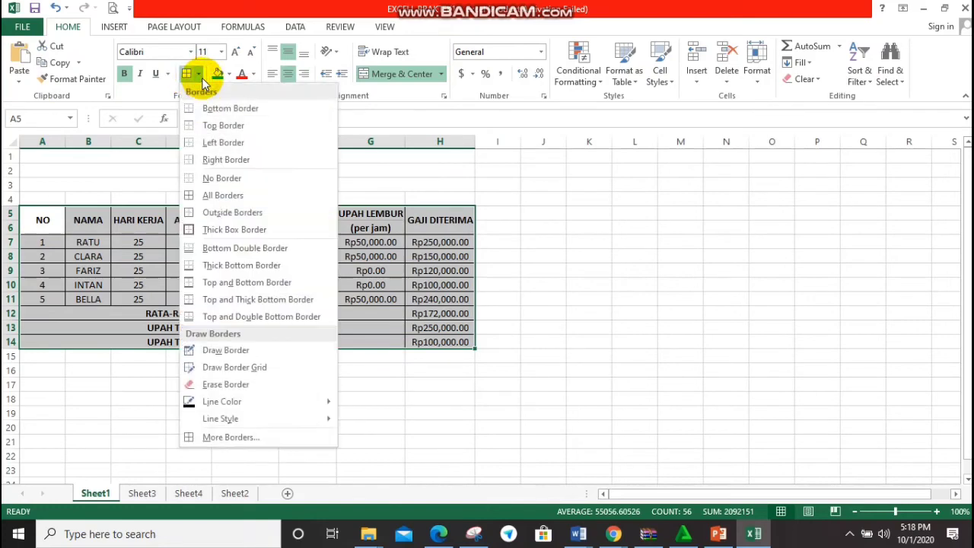
left_click(195, 177)
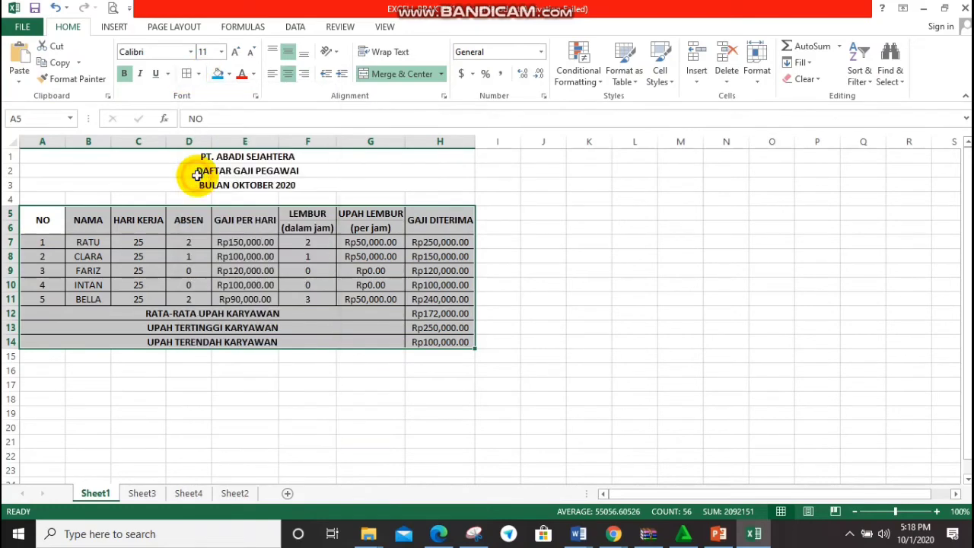
left_click(199, 74)
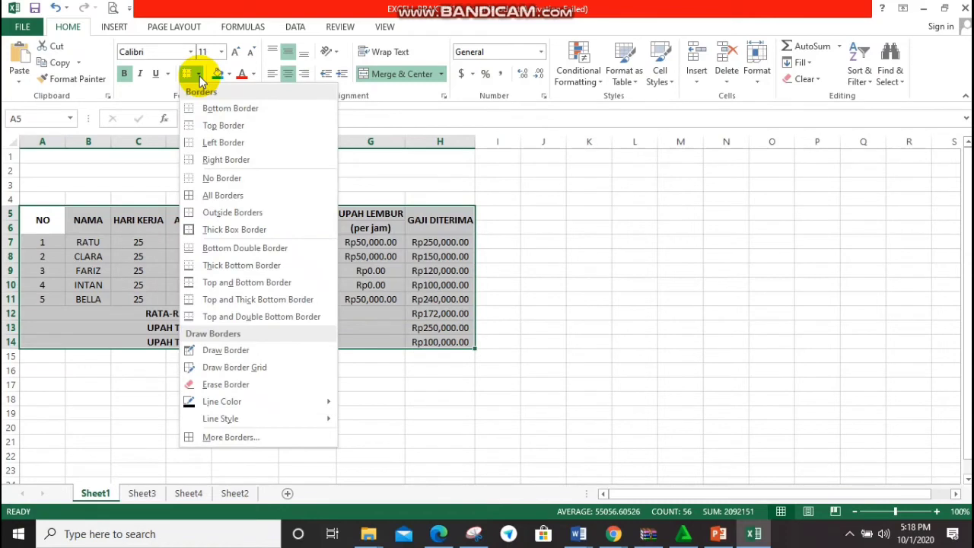
left_click(204, 198)
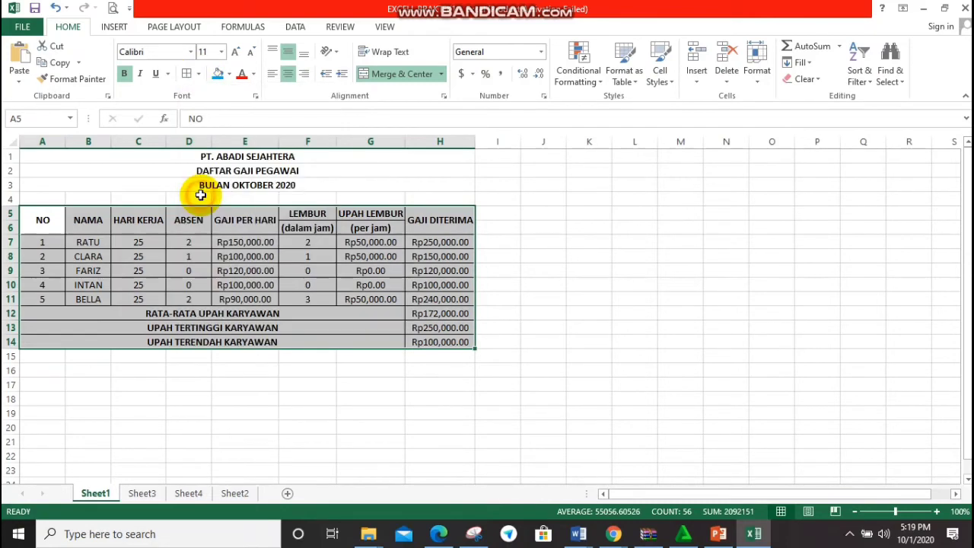
left_click(199, 76)
left_click(201, 80)
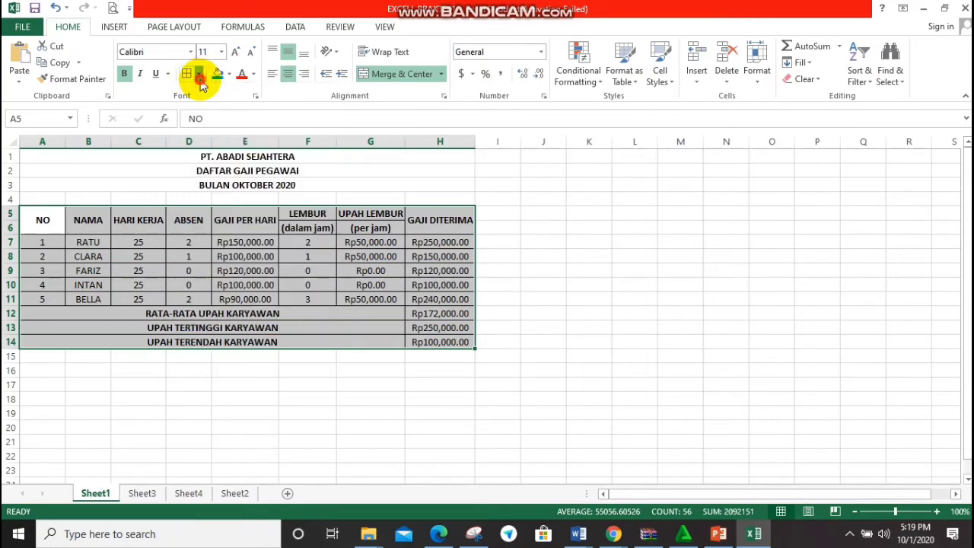
Step: Unmerge the RATA-RATA UPAH KARYAWAN label in row 12 and merge and center it again across A12:G12
left_click(155, 314)
left_click(377, 75)
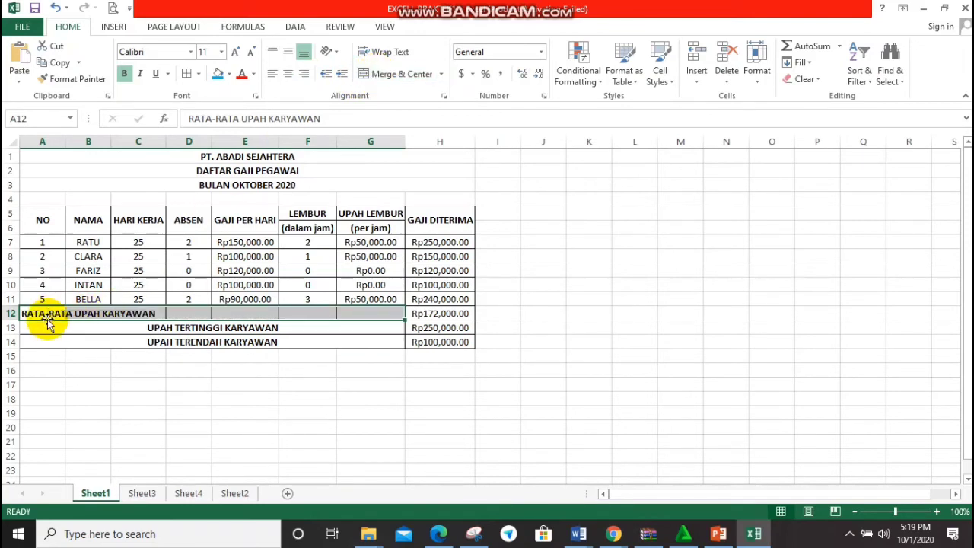
left_click(46, 326)
left_click(45, 313)
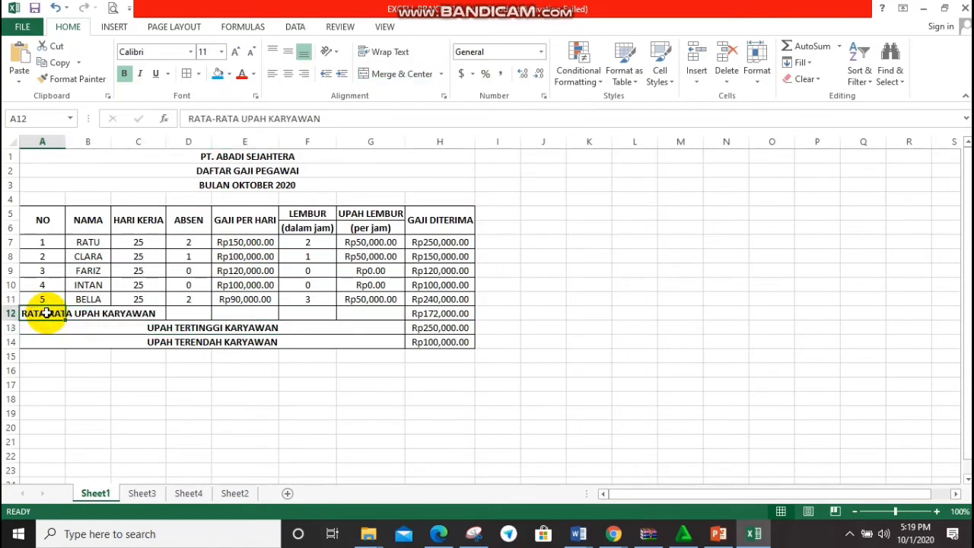
key("shift+Right")
key("shift+Right")
key("shift+Right")
key("shift+Right")
key("shift+Right")
key("shift+Right")
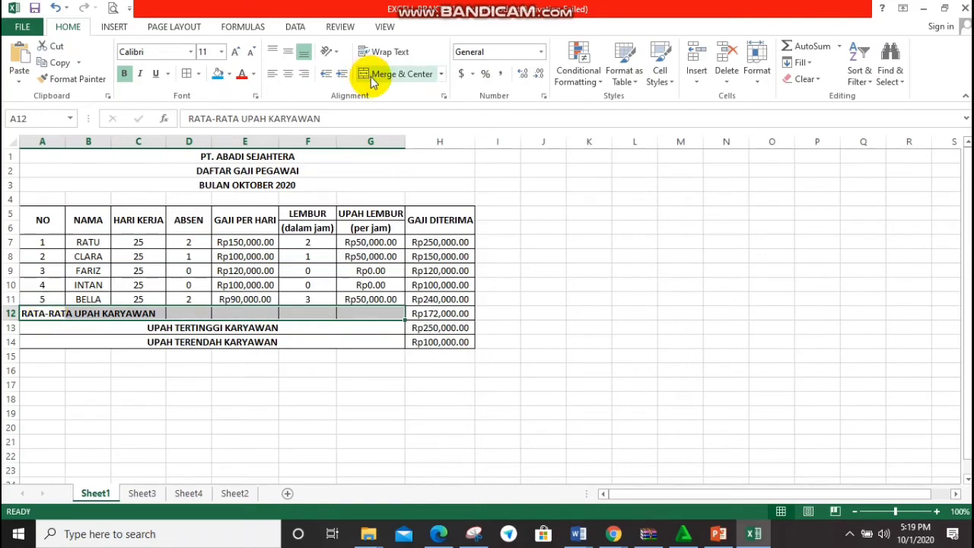
left_click(396, 74)
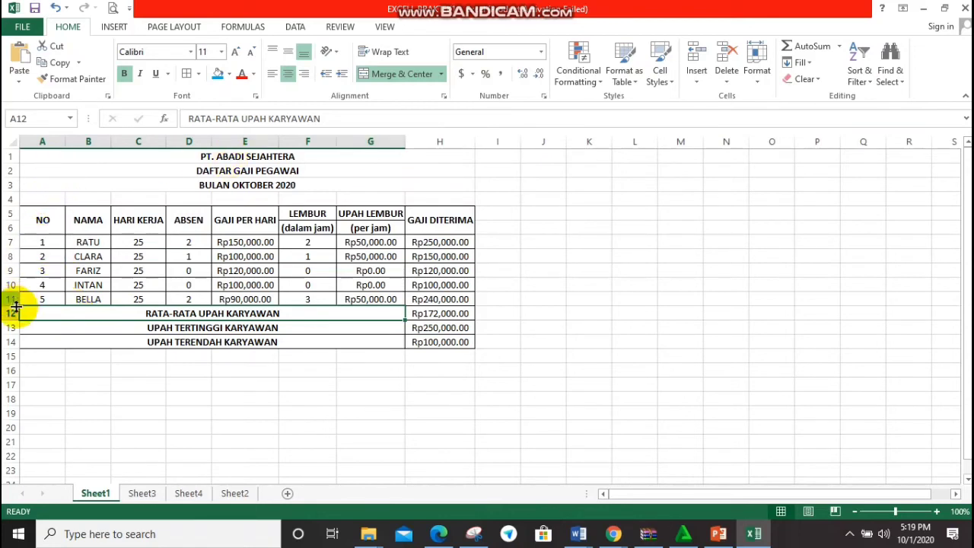
left_click(33, 328)
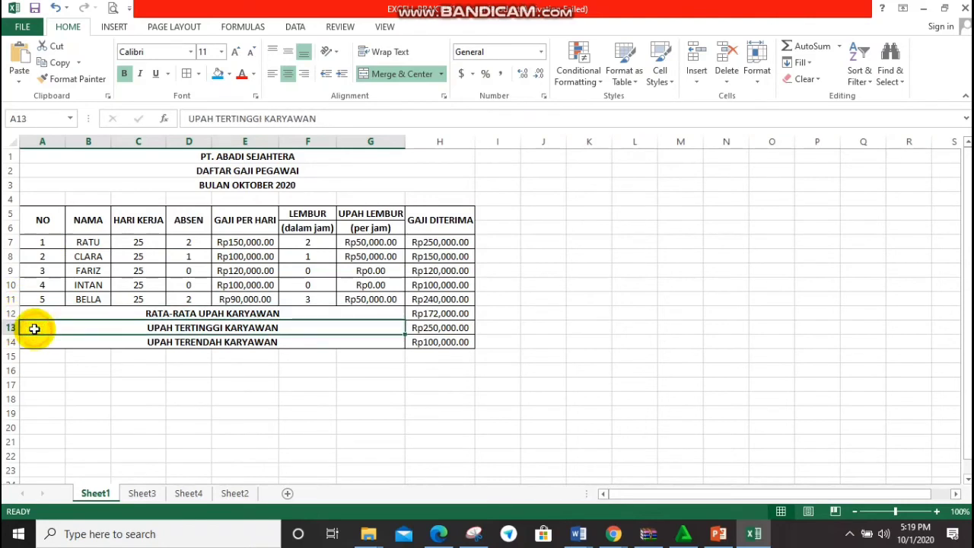
left_click(36, 313)
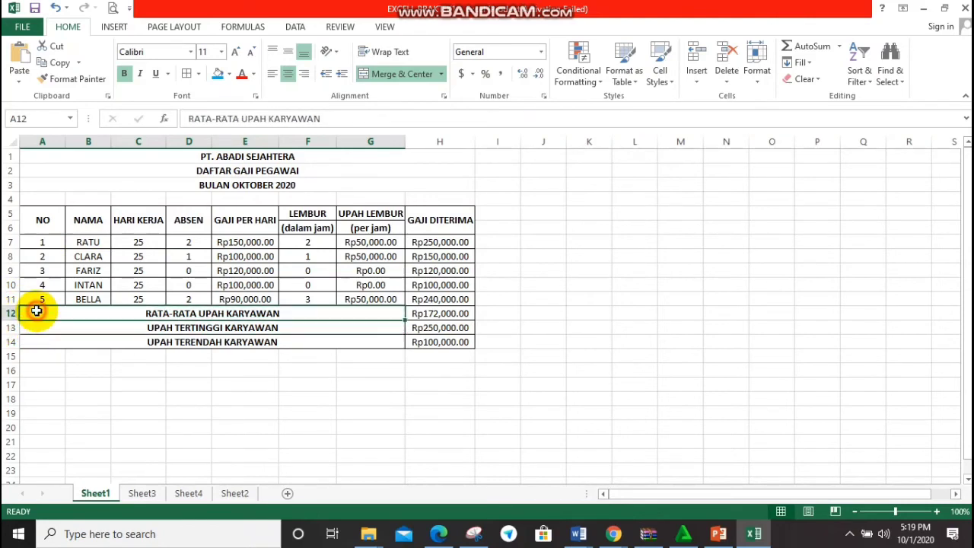
Step: Fill the summary rows A12:H14 with the standard light blue color
key("shift+Right")
key("shift+Down")
key("shift+Down")
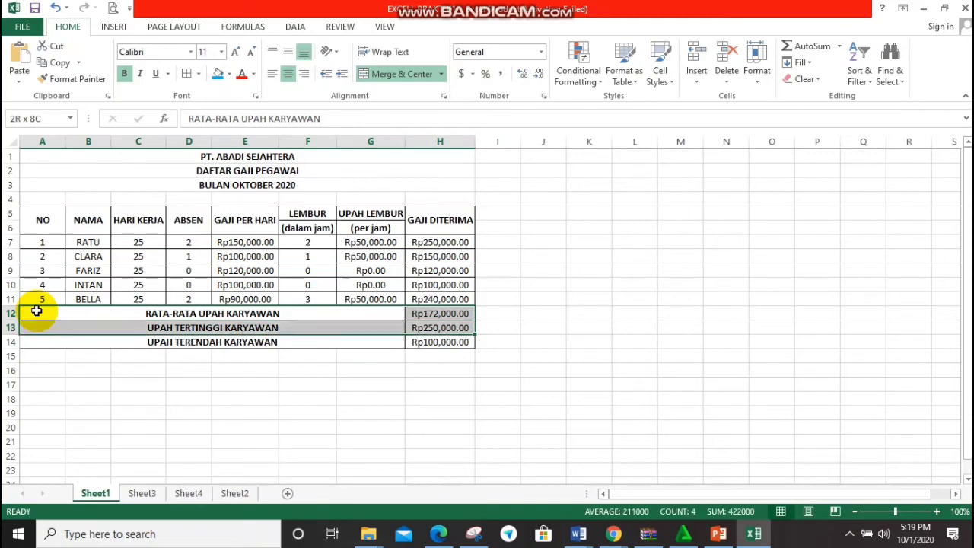
left_click(229, 75)
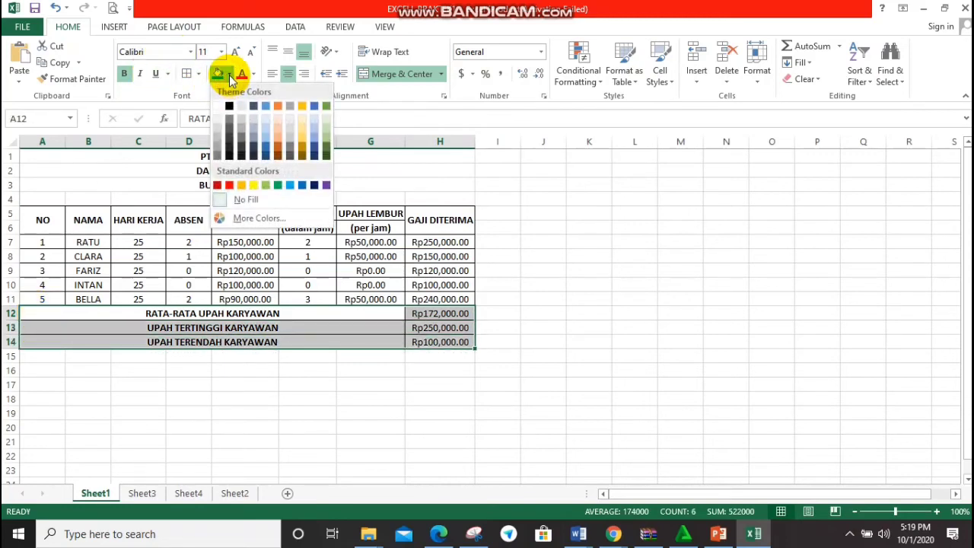
left_click(292, 192)
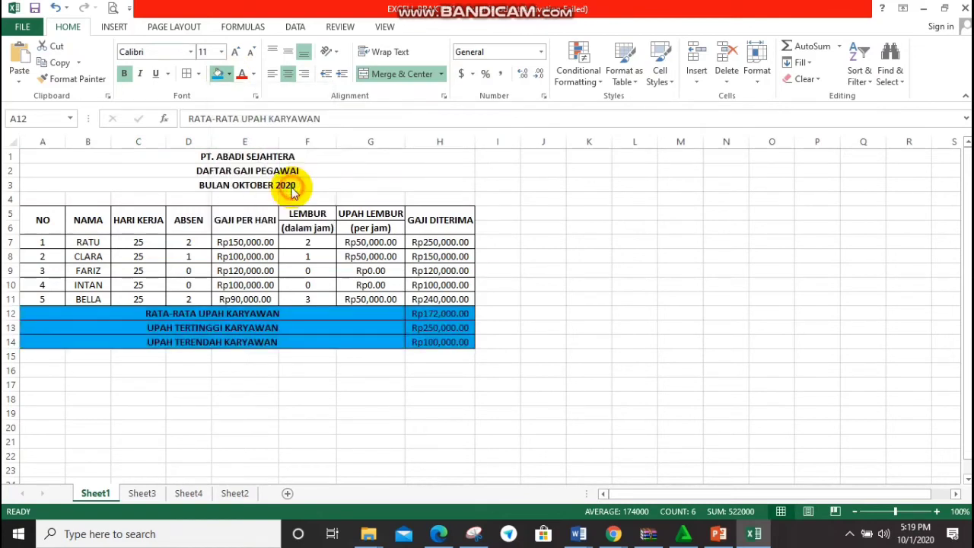
Step: Apply the same light blue fill to the table header cells A5:H6
left_click(45, 222)
key("shift+Right")
key("shift+Right")
key("shift+Right")
key("shift+Right")
key("shift+Right")
key("shift+Right")
key("shift+Right")
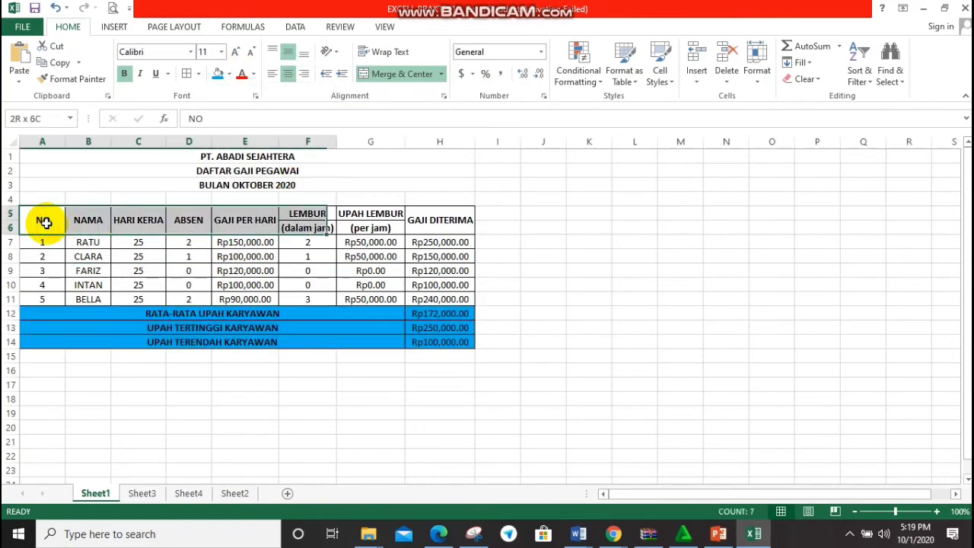
left_click(220, 78)
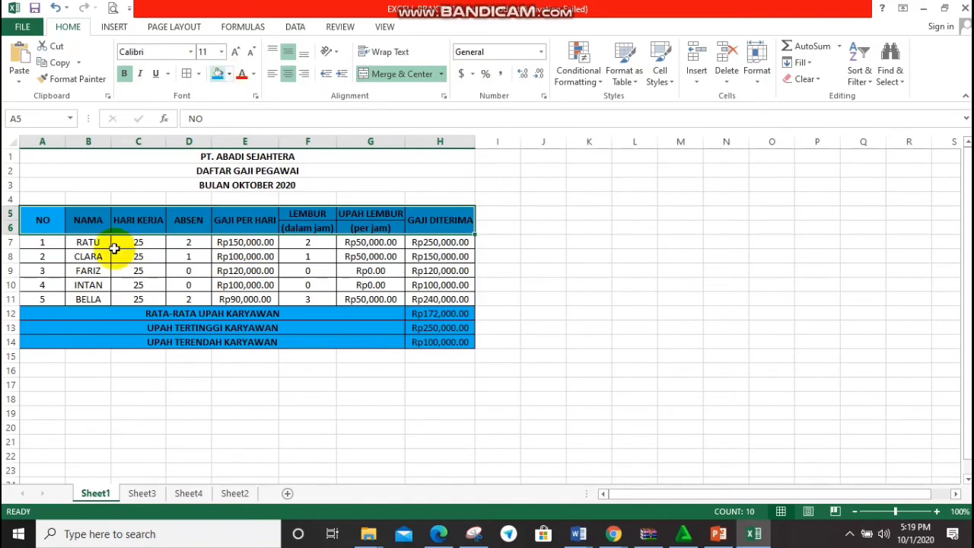
Step: Color the text of the three title lines in rows 1 to 3 red, and change it to the orange theme color
left_click(227, 155)
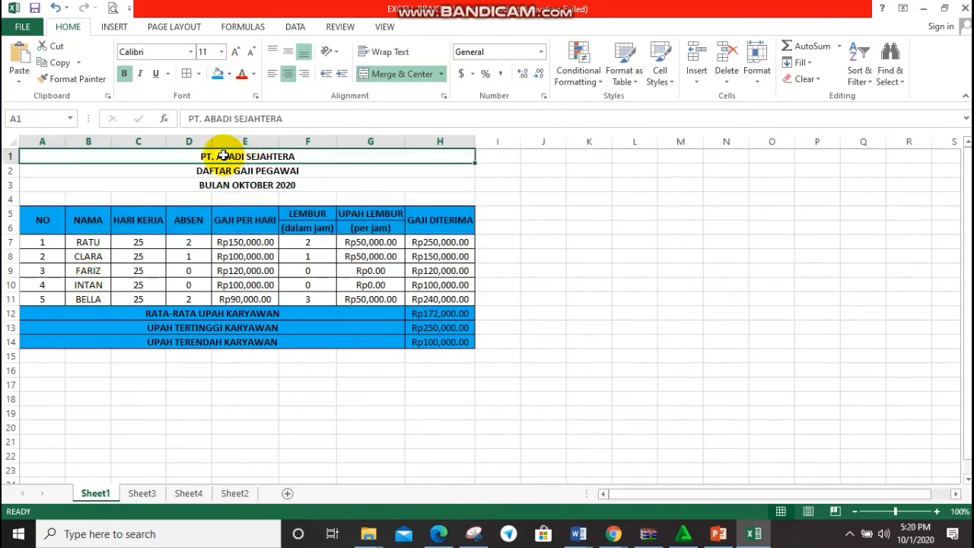
key("shift+Down")
key("shift+Down")
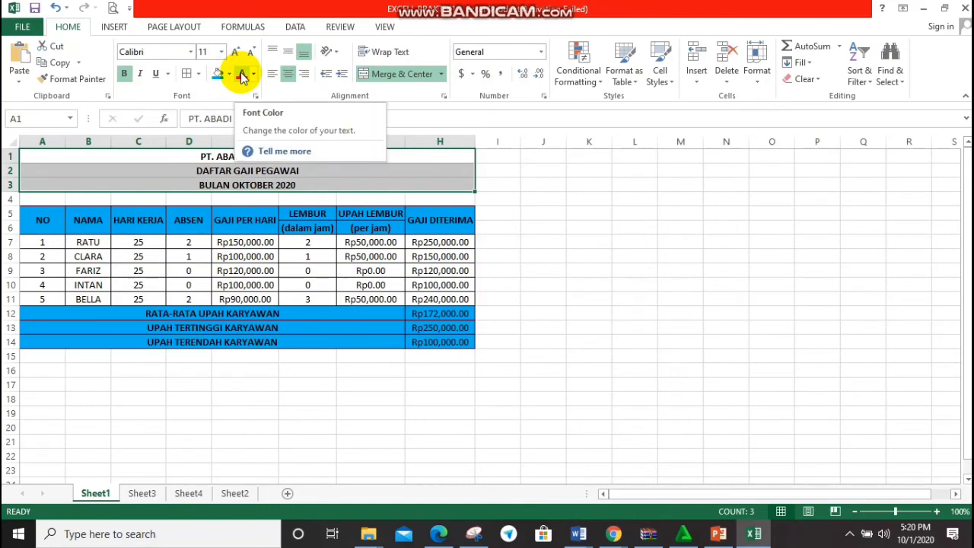
left_click(242, 76)
left_click(254, 76)
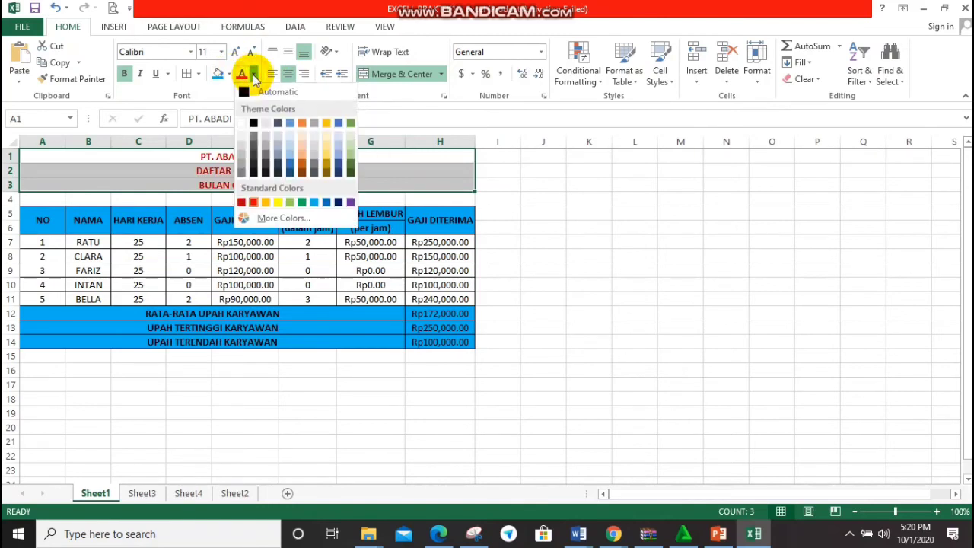
left_click(302, 123)
left_click(568, 239)
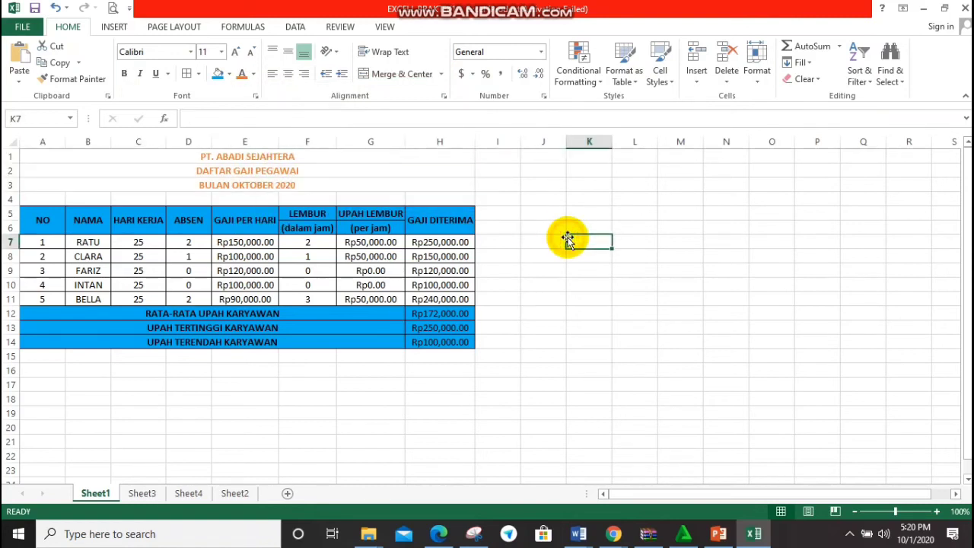